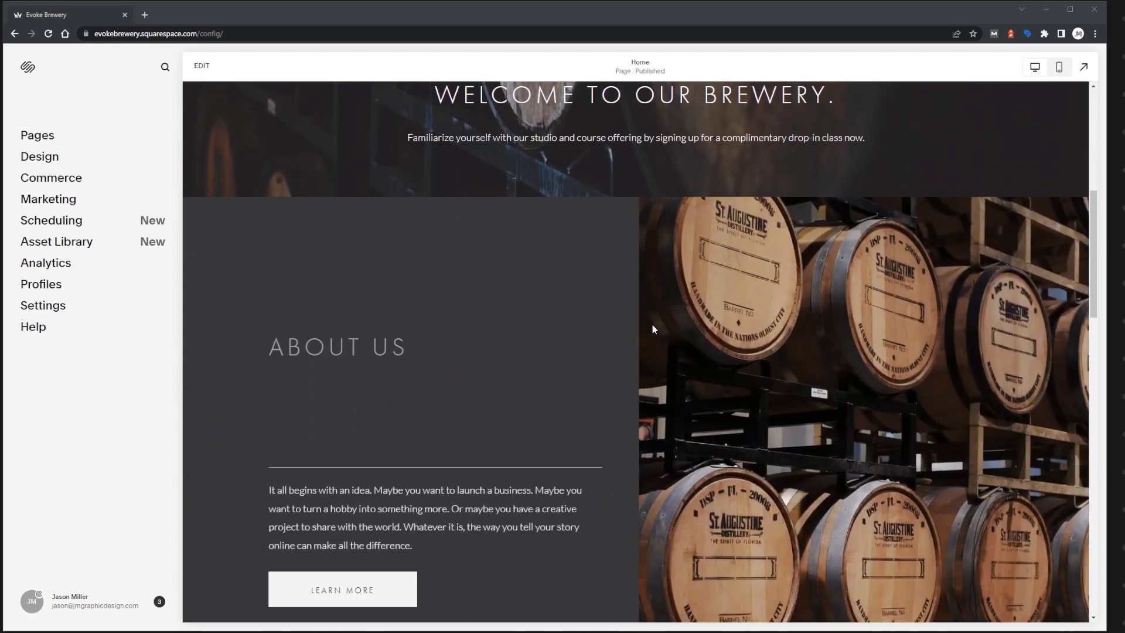
# Look over the brewery home page, including the About Us section and header, and check the site's web address.
pyautogui.scroll(-3, 653, 326)
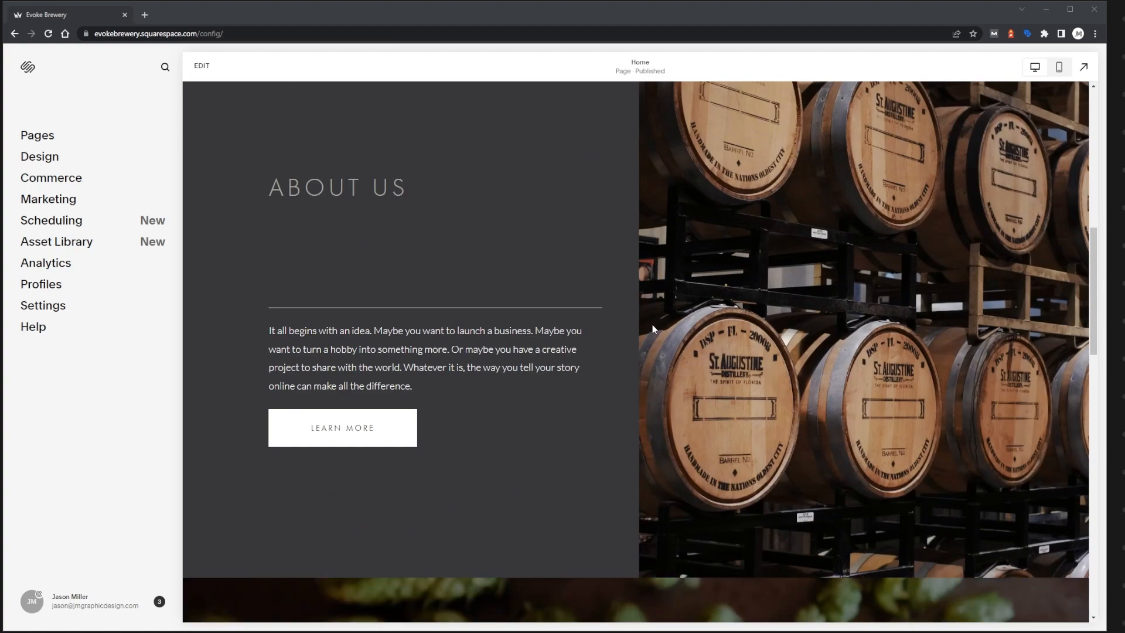
pyautogui.scroll(-5, 653, 329)
pyautogui.scroll(-3, 654, 328)
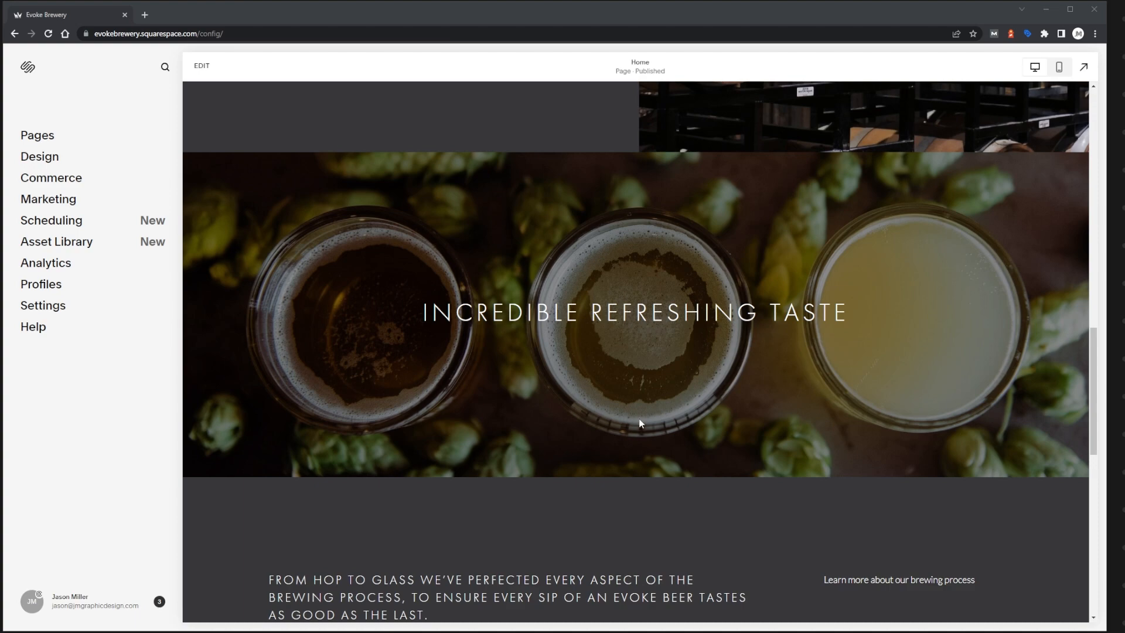
pyautogui.scroll(10, 622, 395)
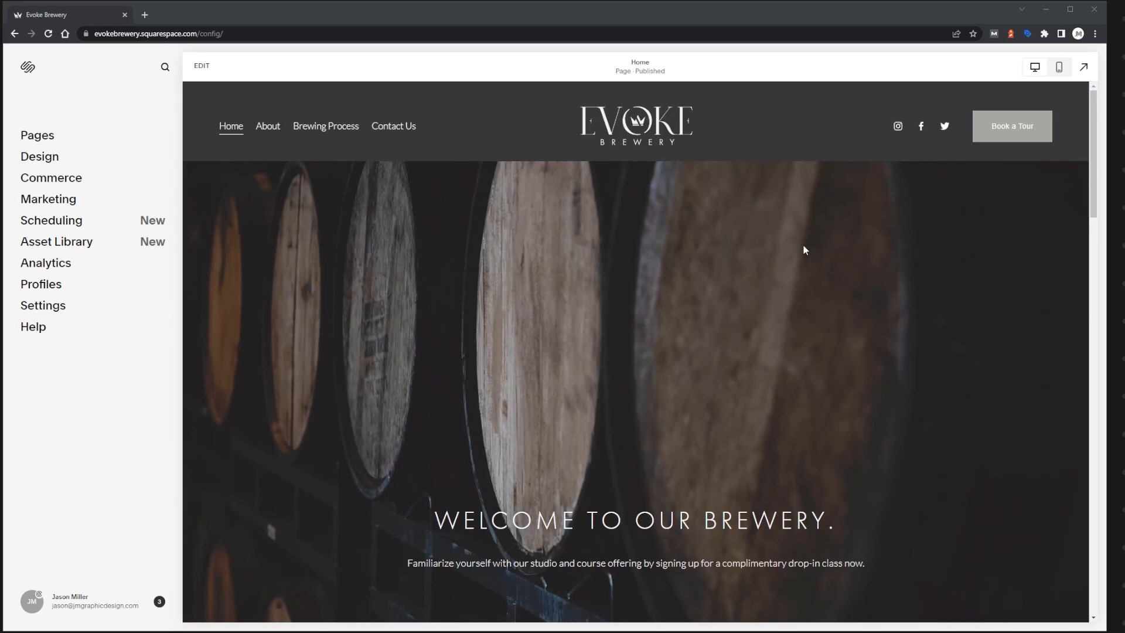
pyautogui.click(204, 37)
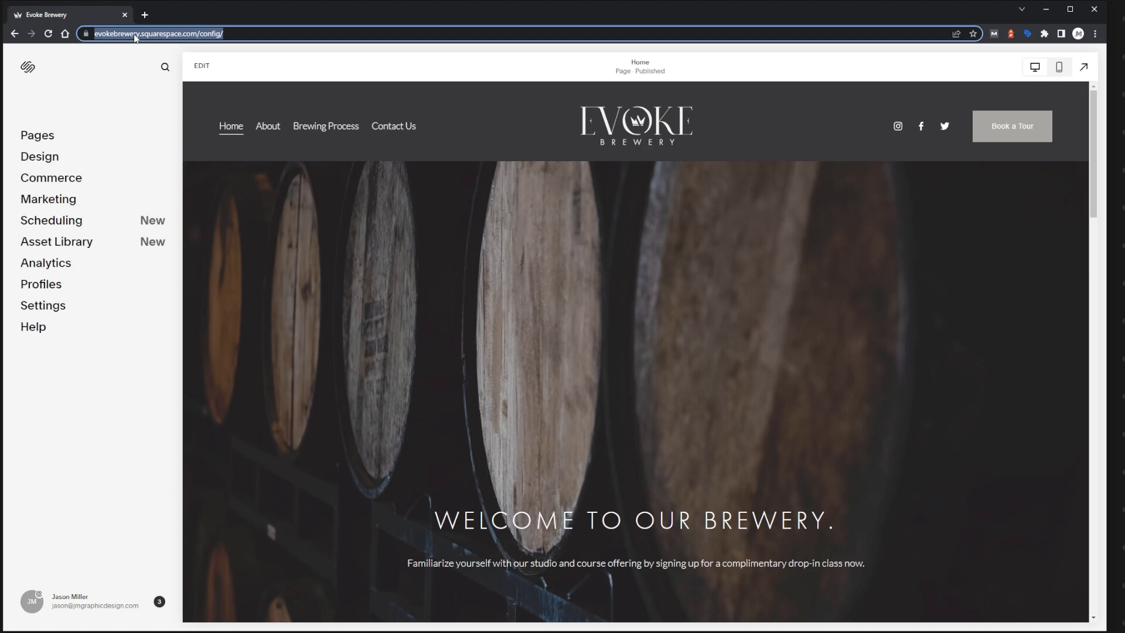
pyautogui.click(541, 221)
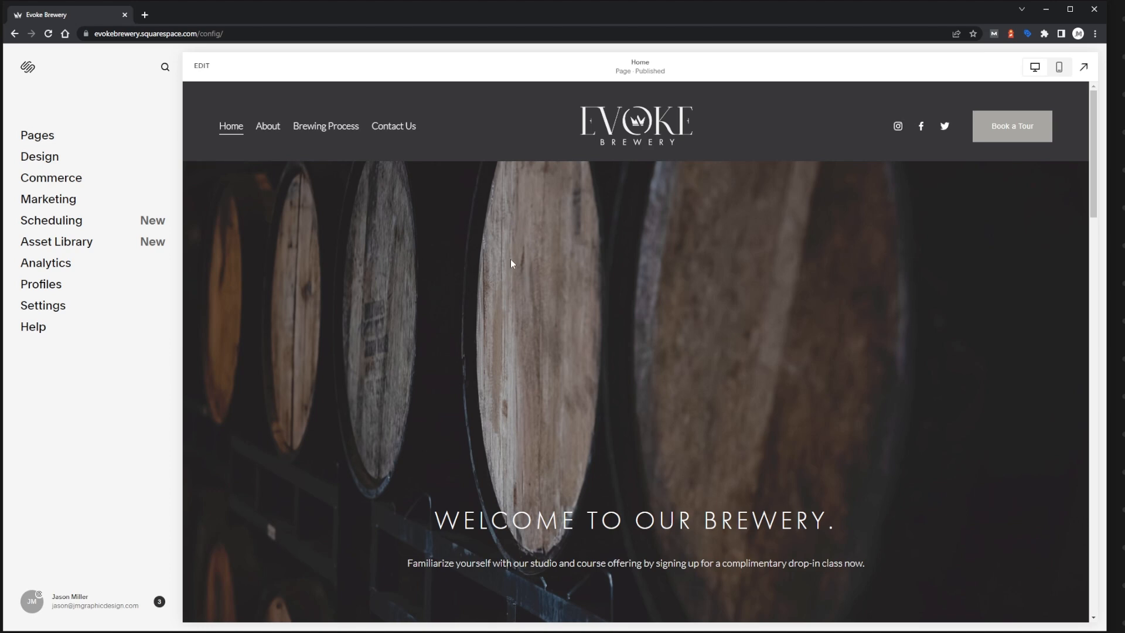
# Open the plan selection for upgrading the website's trial subscription from the site's billing settings.
pyautogui.click(99, 312)
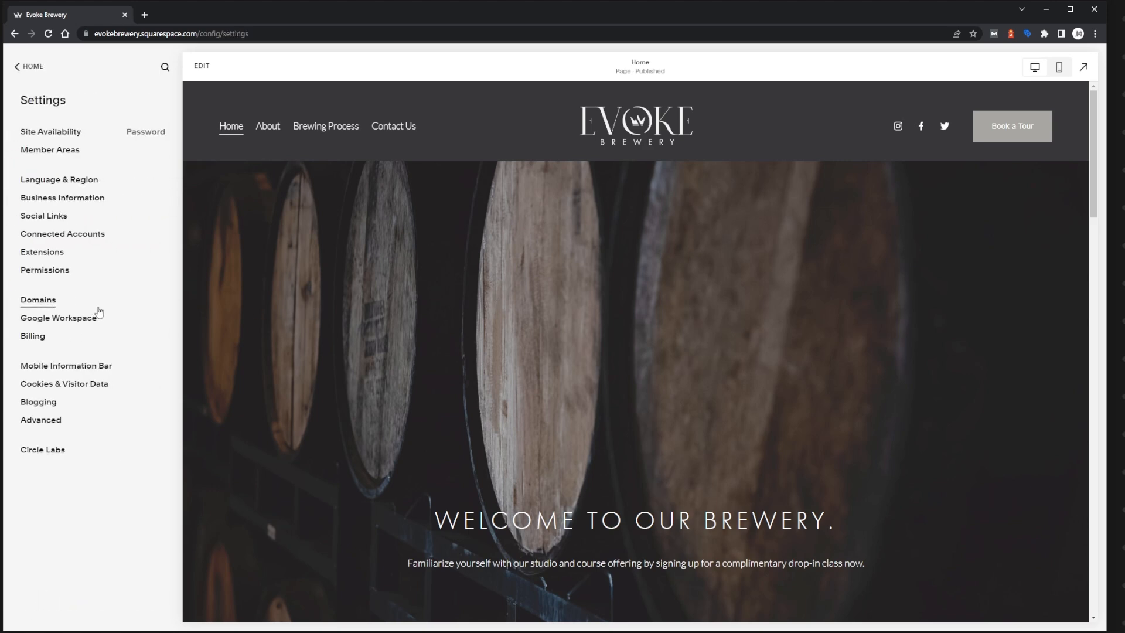
pyautogui.click(33, 336)
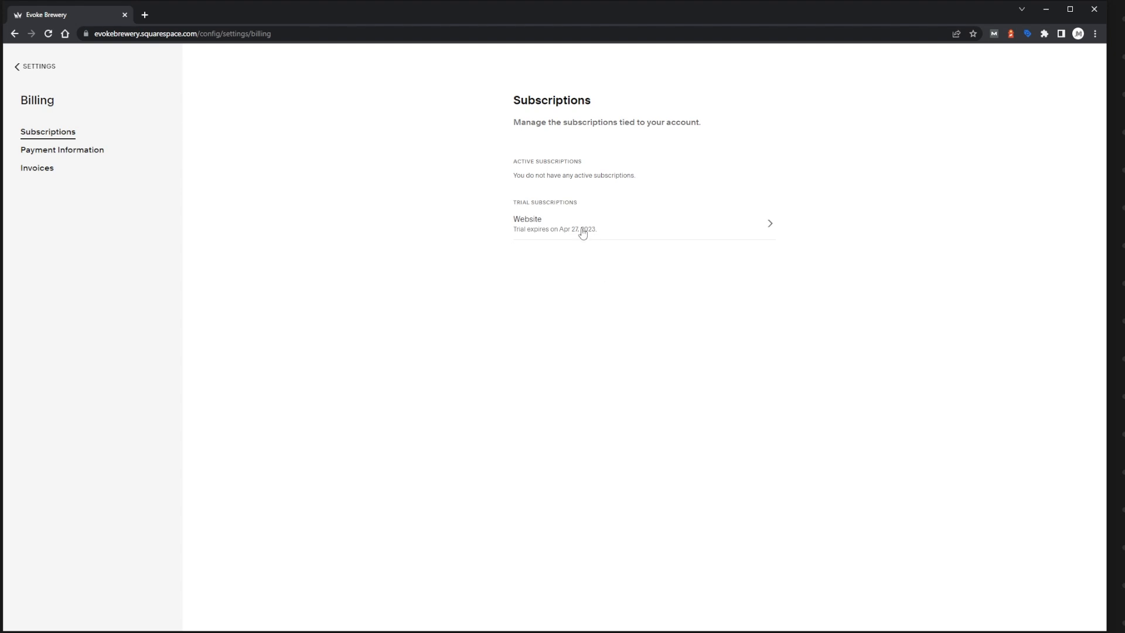
pyautogui.click(625, 231)
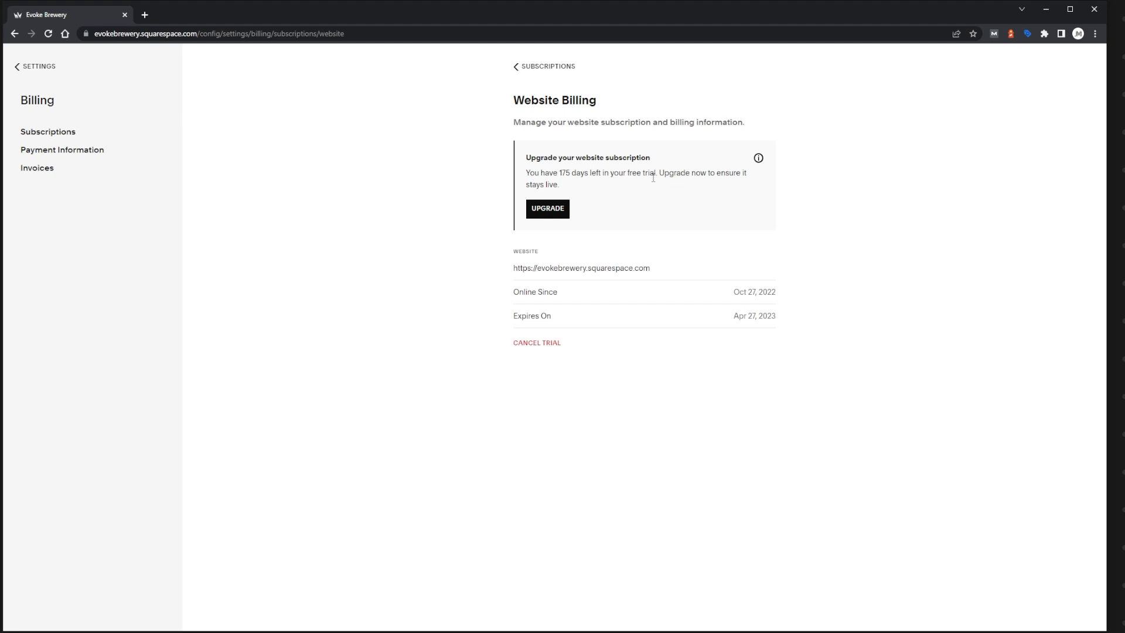
pyautogui.click(557, 212)
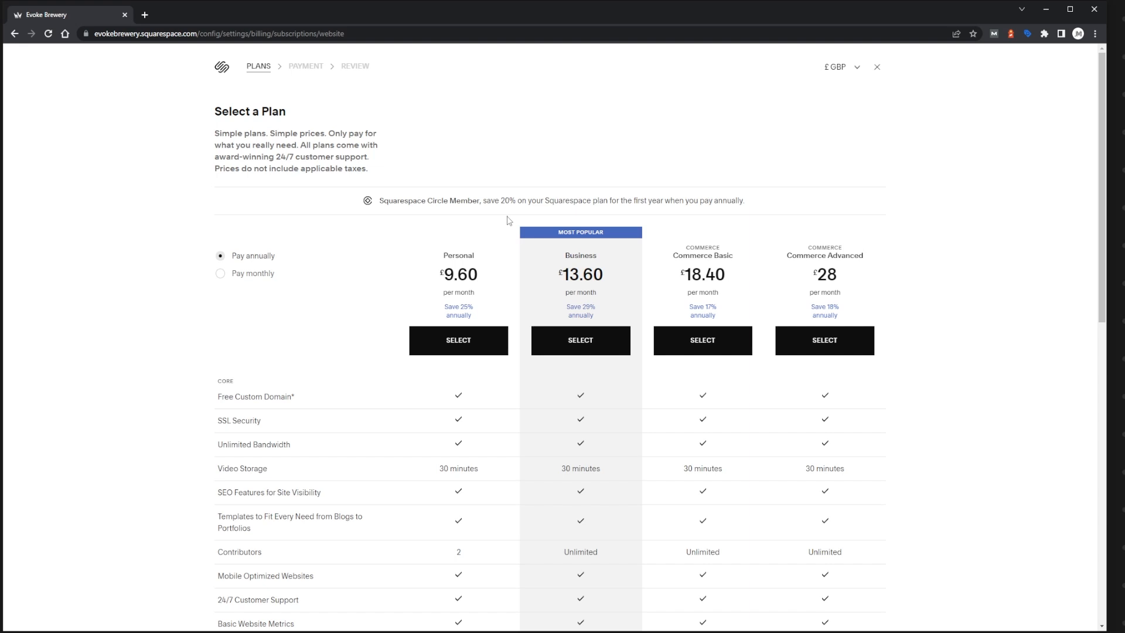
# Compare the core, commerce and marketing features and the prices of the Personal, Business, Commerce Basic and Commerce Advanced plans.
pyautogui.scroll(-3, 508, 220)
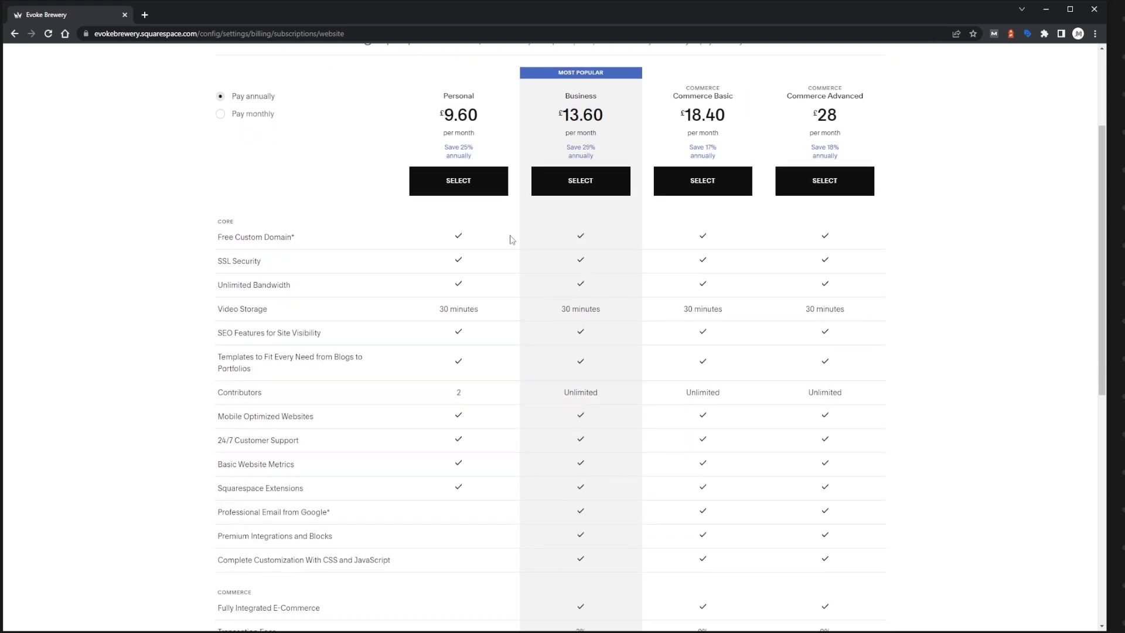
pyautogui.scroll(-1, 359, 249)
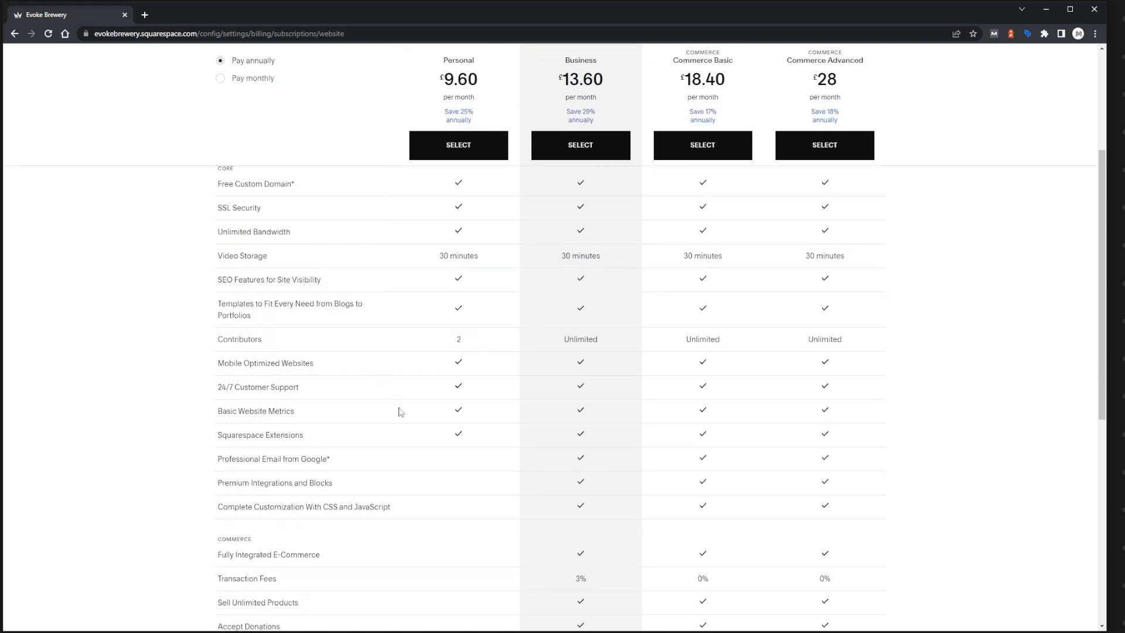
pyautogui.scroll(-2, 462, 447)
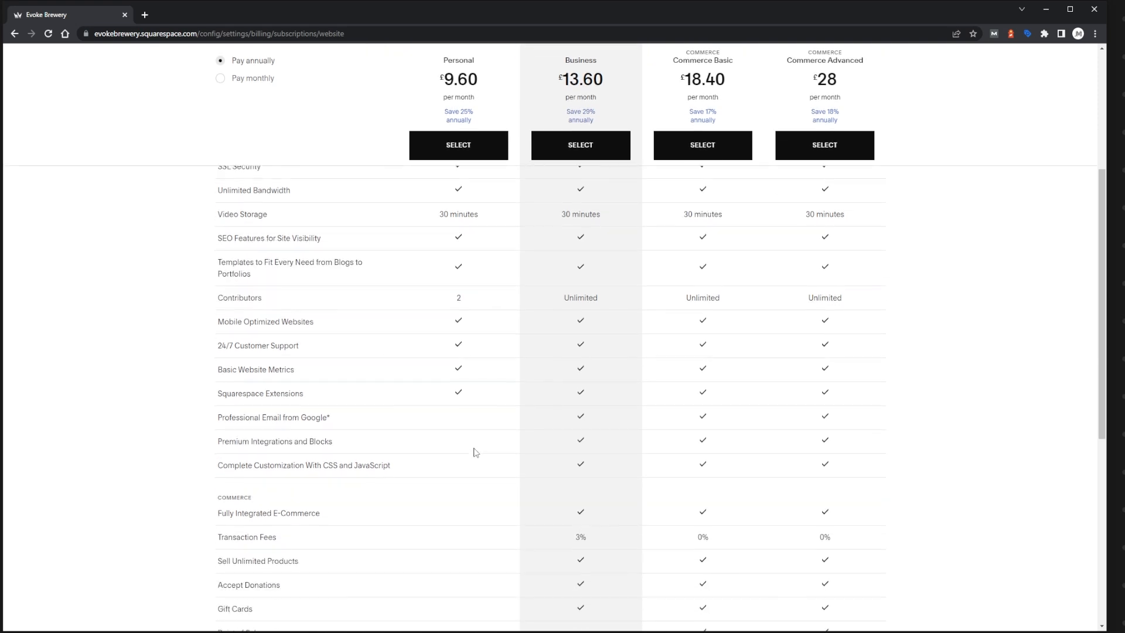
pyautogui.scroll(-2, 464, 457)
pyautogui.scroll(-2, 477, 360)
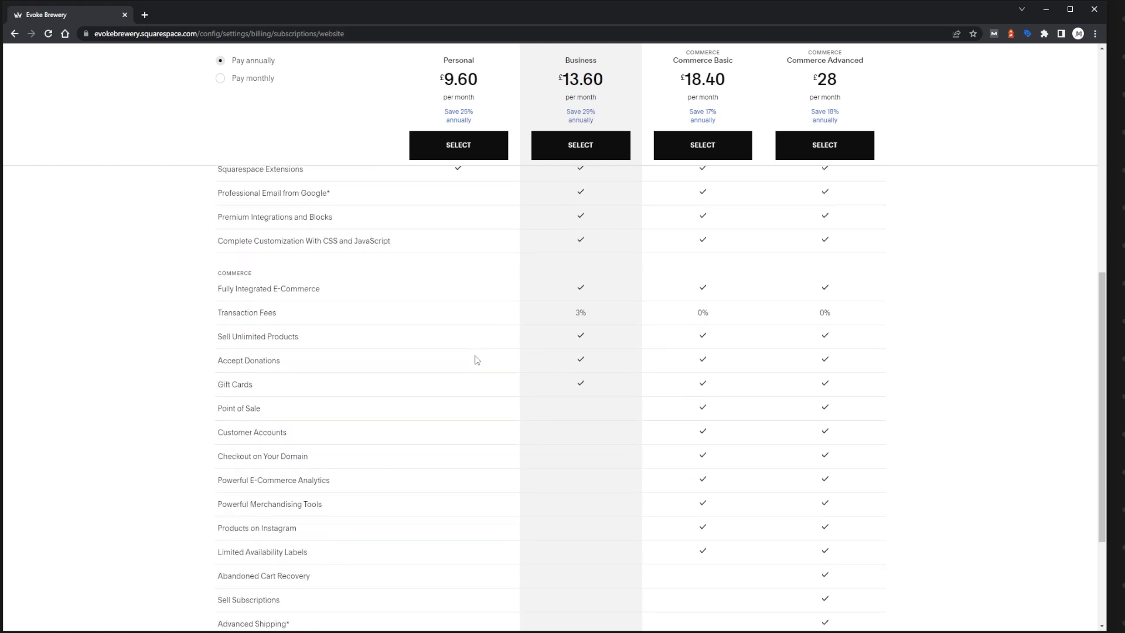
pyautogui.scroll(3, 463, 425)
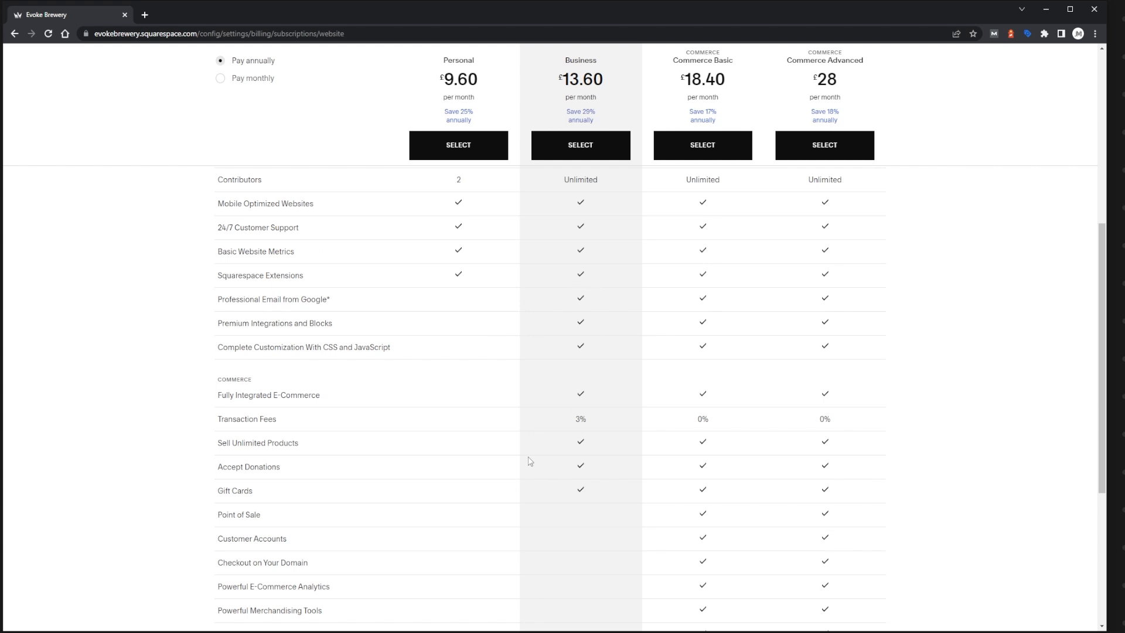
pyautogui.scroll(-5, 338, 370)
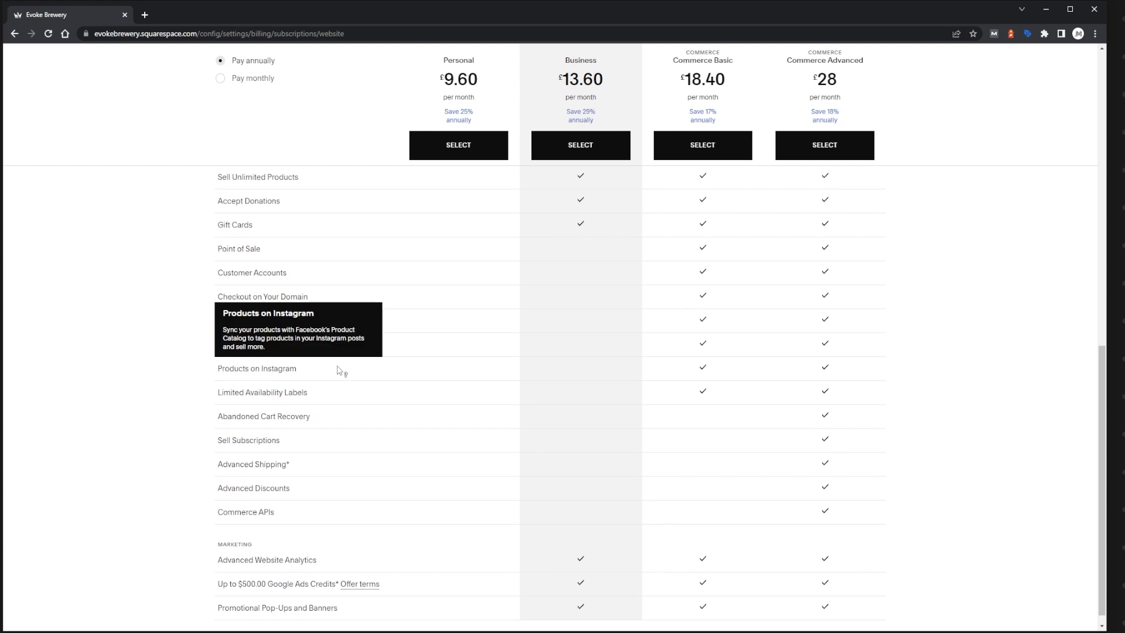
pyautogui.scroll(3, 338, 370)
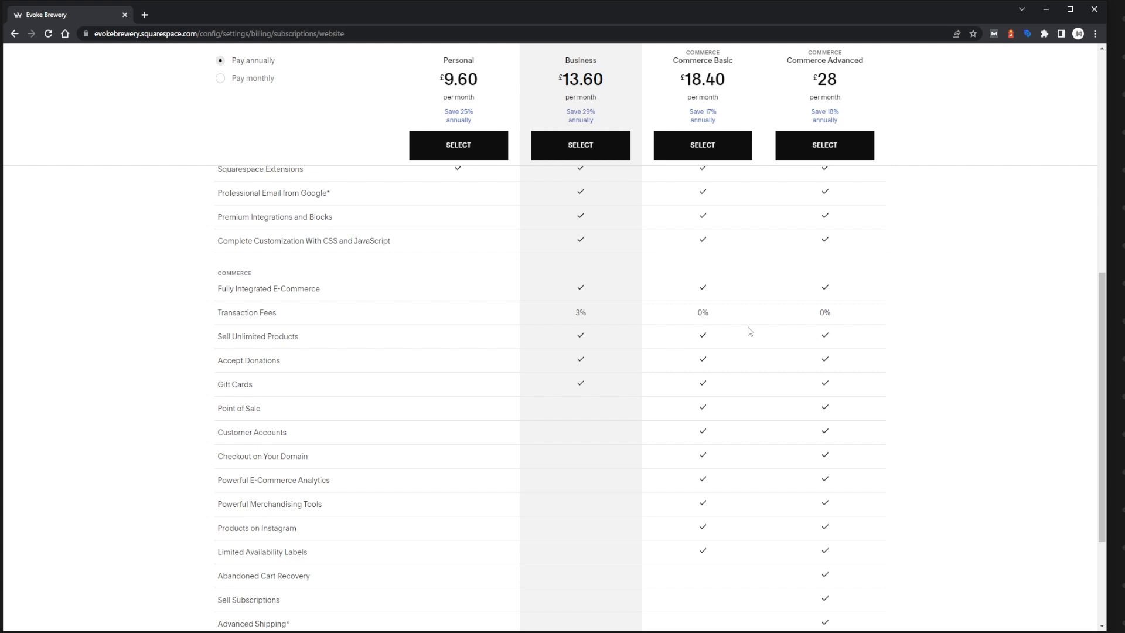
pyautogui.moveTo(251, 321)
pyautogui.scroll(-3, 686, 434)
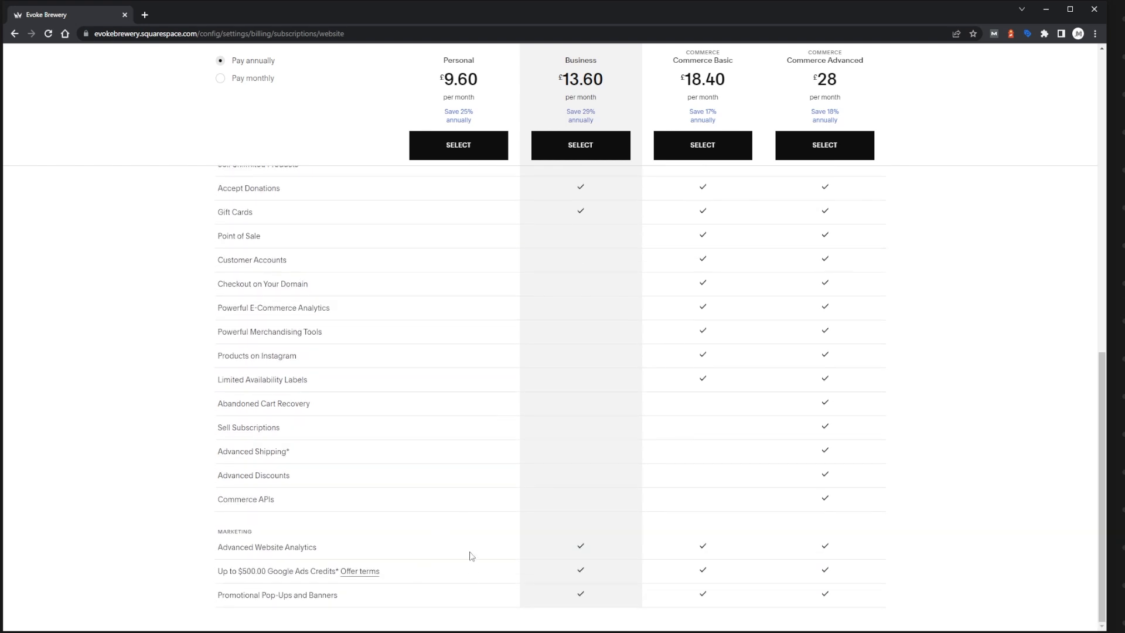
pyautogui.scroll(15, 473, 547)
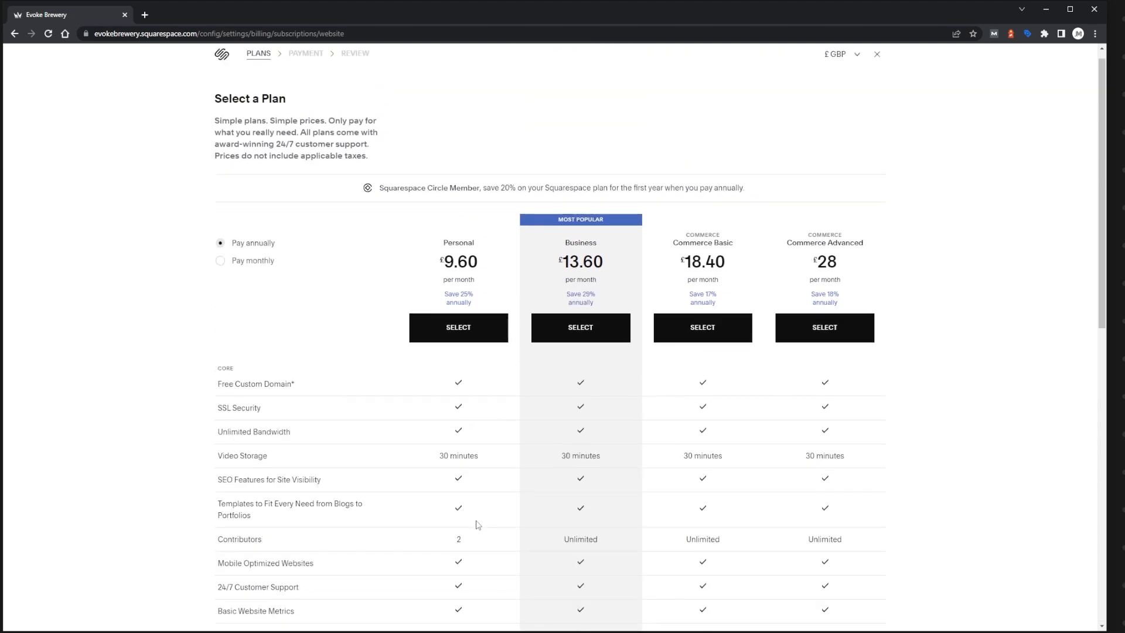
pyautogui.scroll(-3, 478, 525)
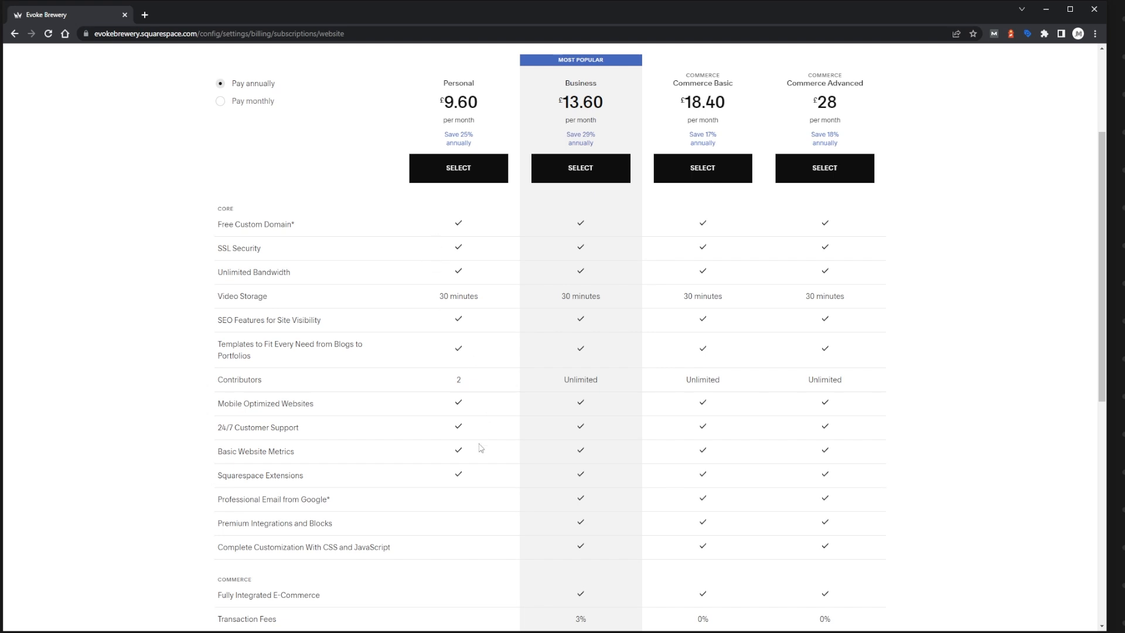
pyautogui.scroll(3, 480, 450)
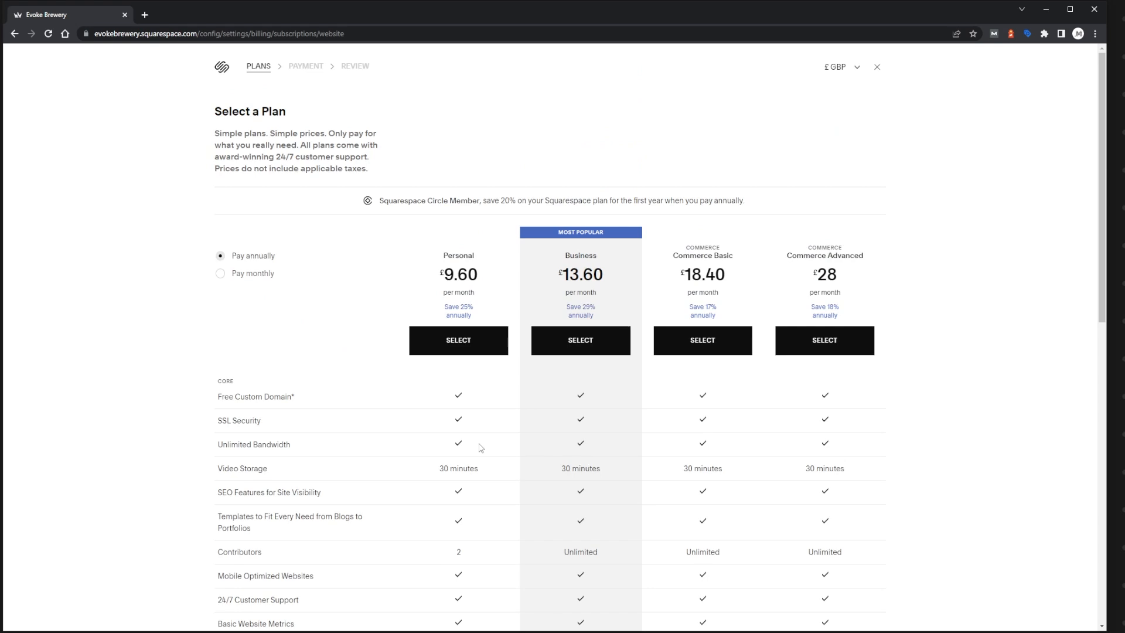
# Choose the annual Personal plan to view its payment form, and leave checkout for the site settings without paying.
pyautogui.click(475, 343)
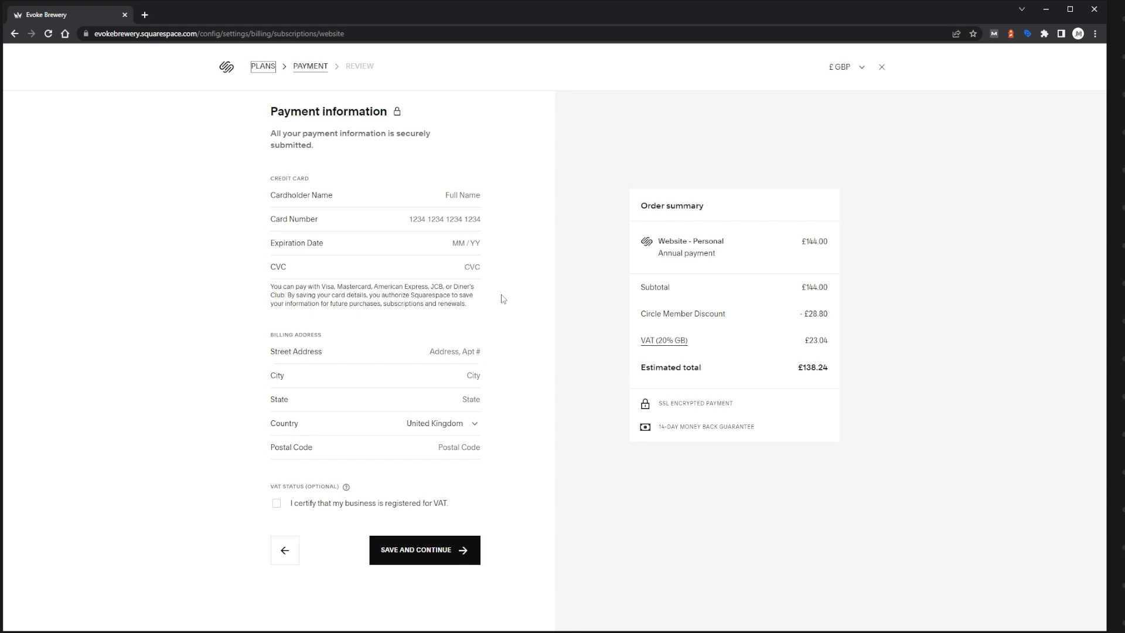
pyautogui.click(881, 68)
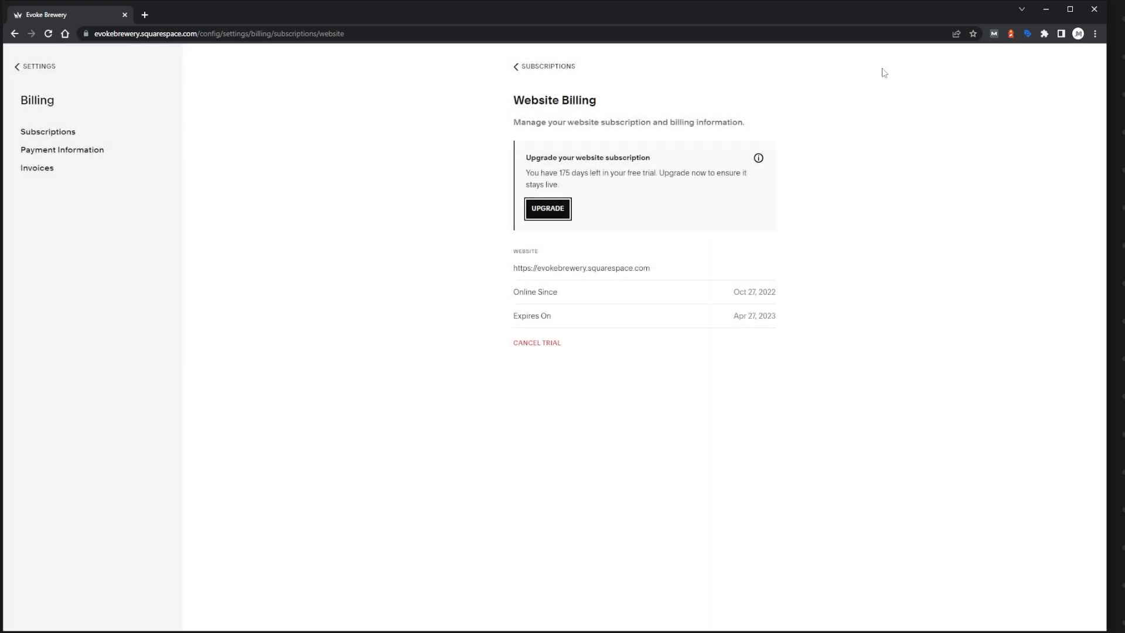
pyautogui.click(49, 68)
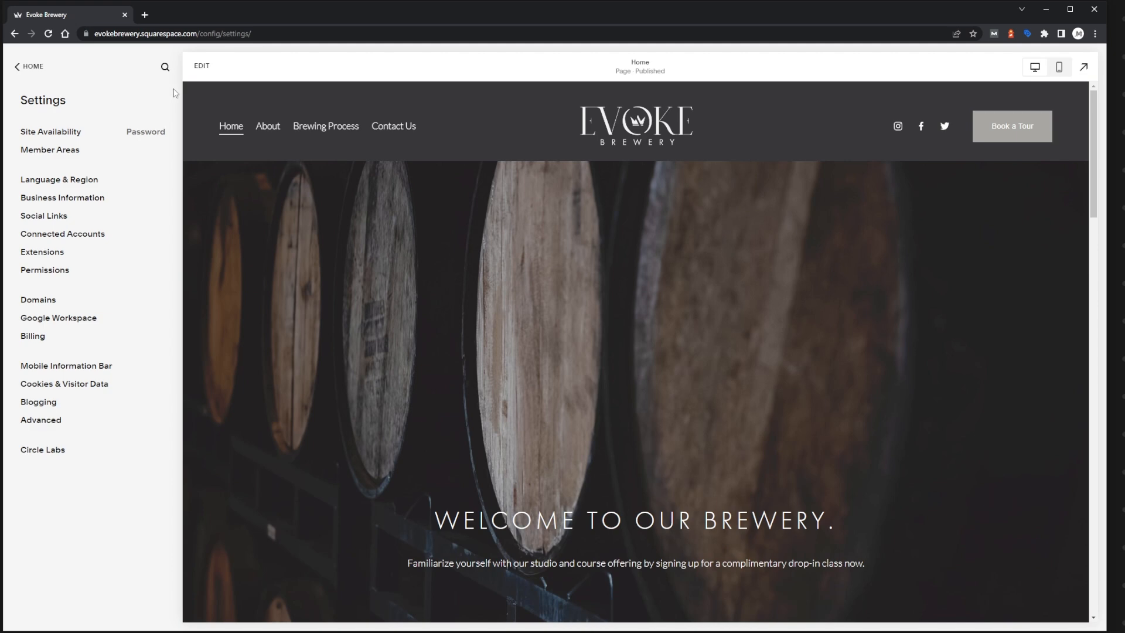
# Highlight the built-in squarespace.com address at the start of the page URL.
pyautogui.click(191, 35)
pyautogui.click(236, 34)
pyautogui.moveTo(221, 33); pyautogui.dragTo(93, 34)
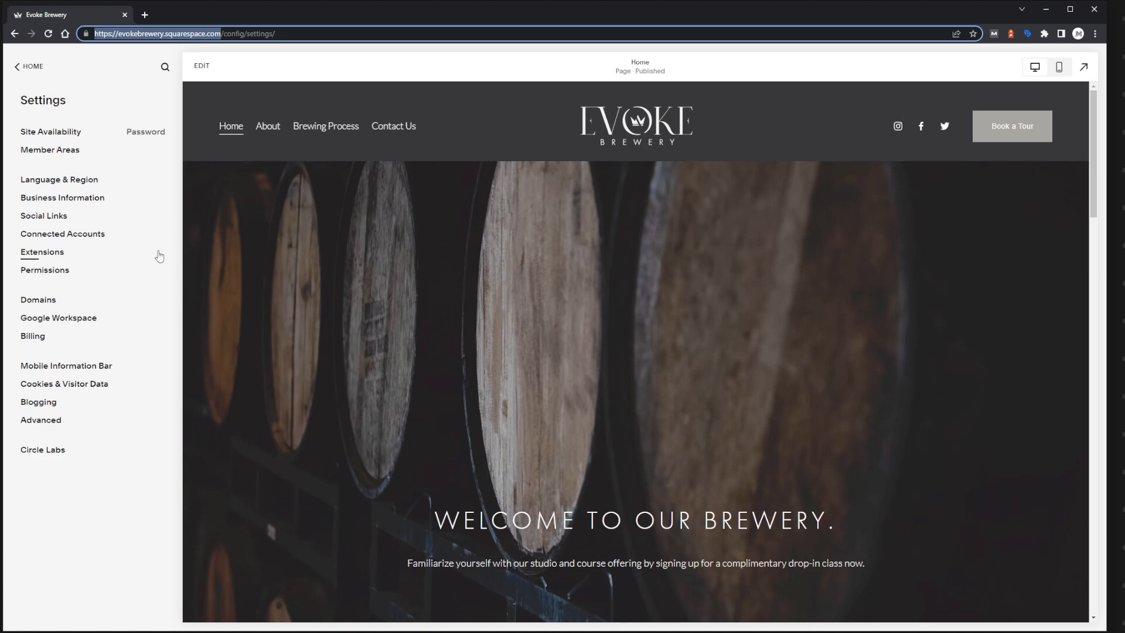
# Browse the suggested new domains and their yearly prices in the domain settings, and close the list without buying one.
pyautogui.click(51, 305)
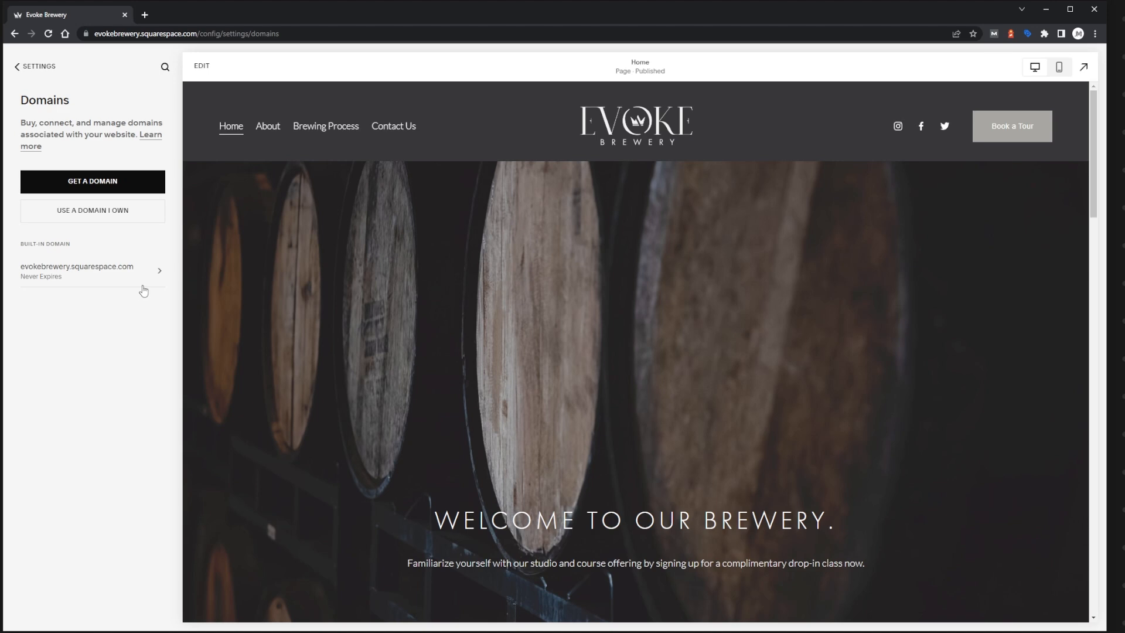
pyautogui.click(126, 187)
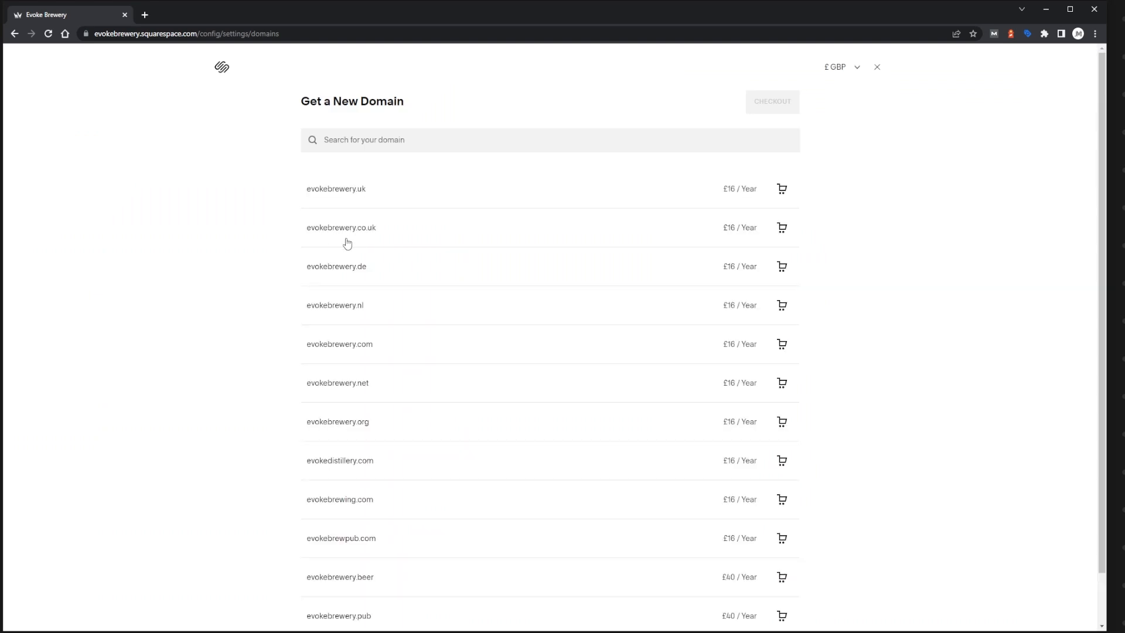
pyautogui.click(350, 141)
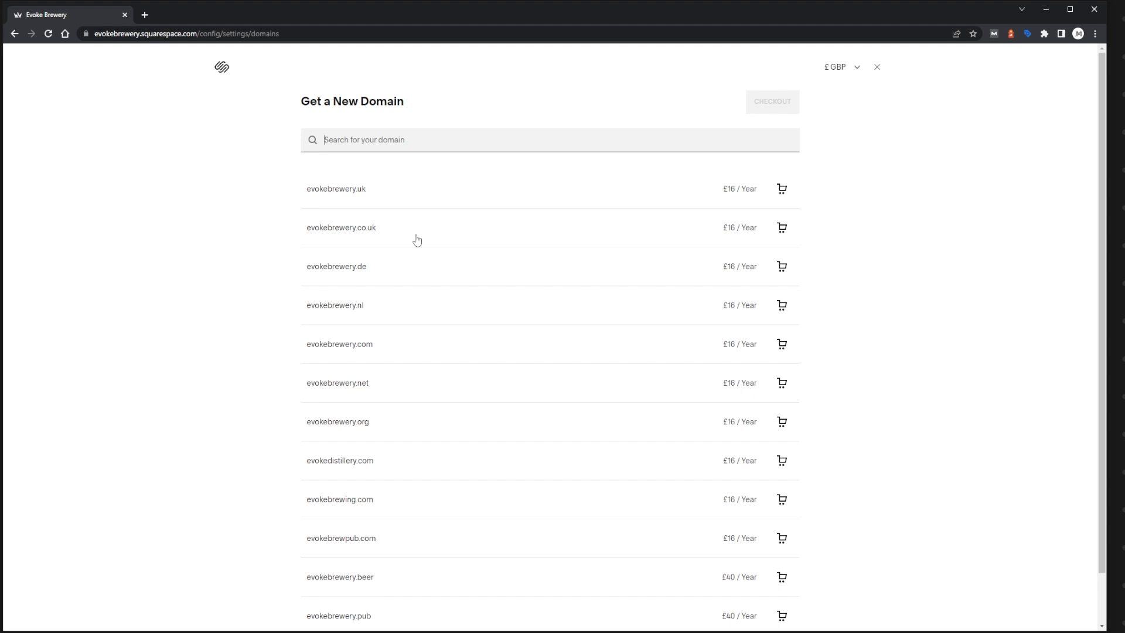
pyautogui.scroll(-1, 414, 241)
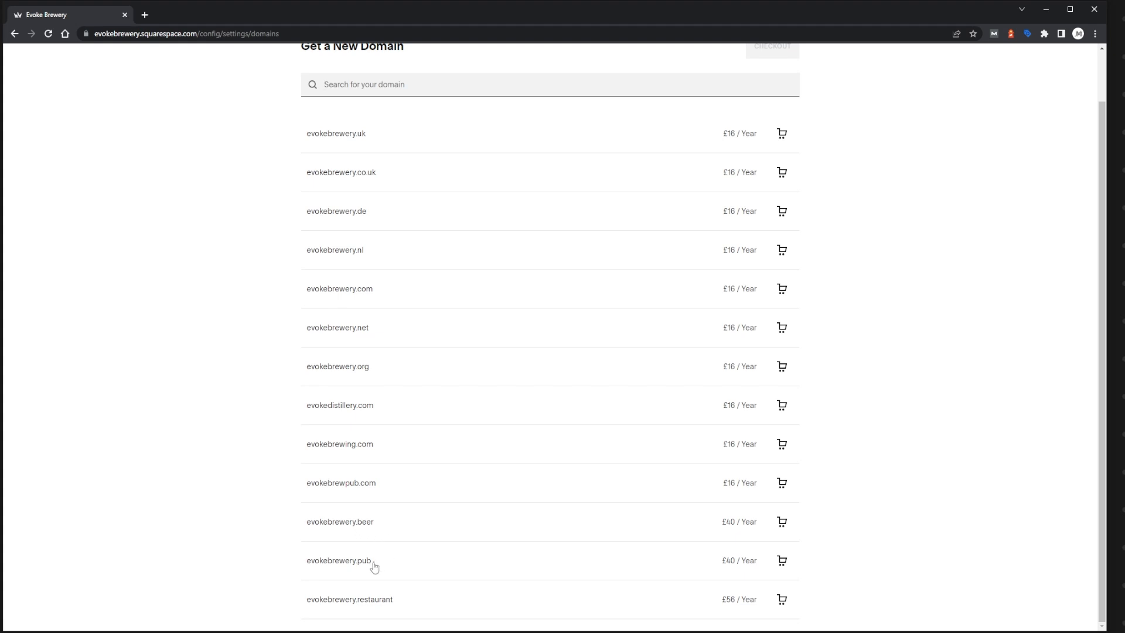
pyautogui.scroll(1, 557, 362)
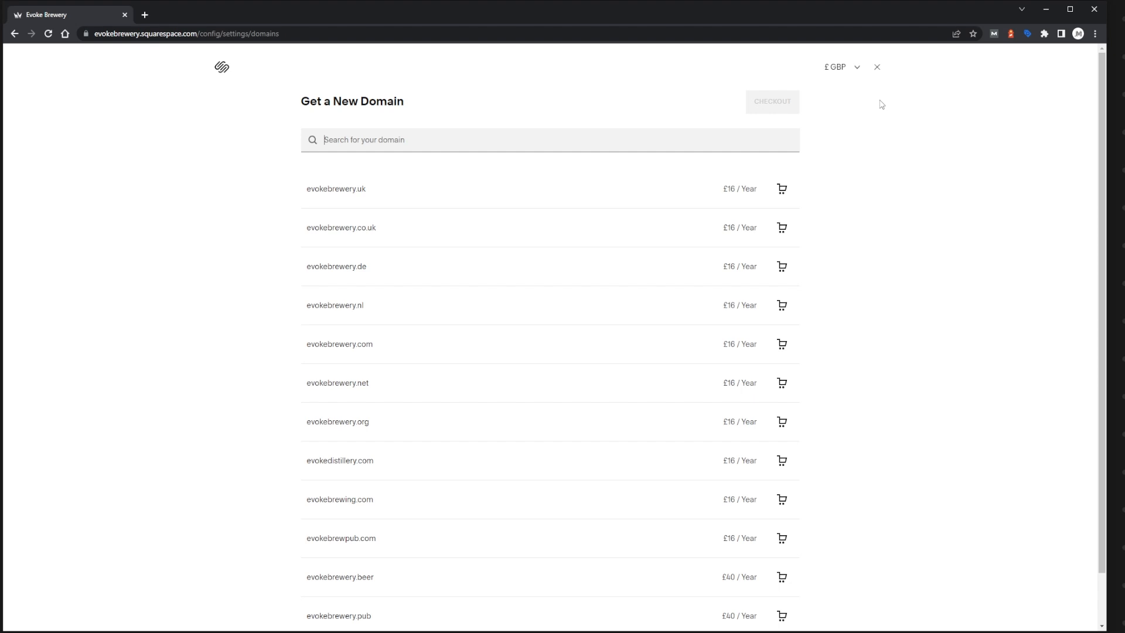
pyautogui.click(878, 71)
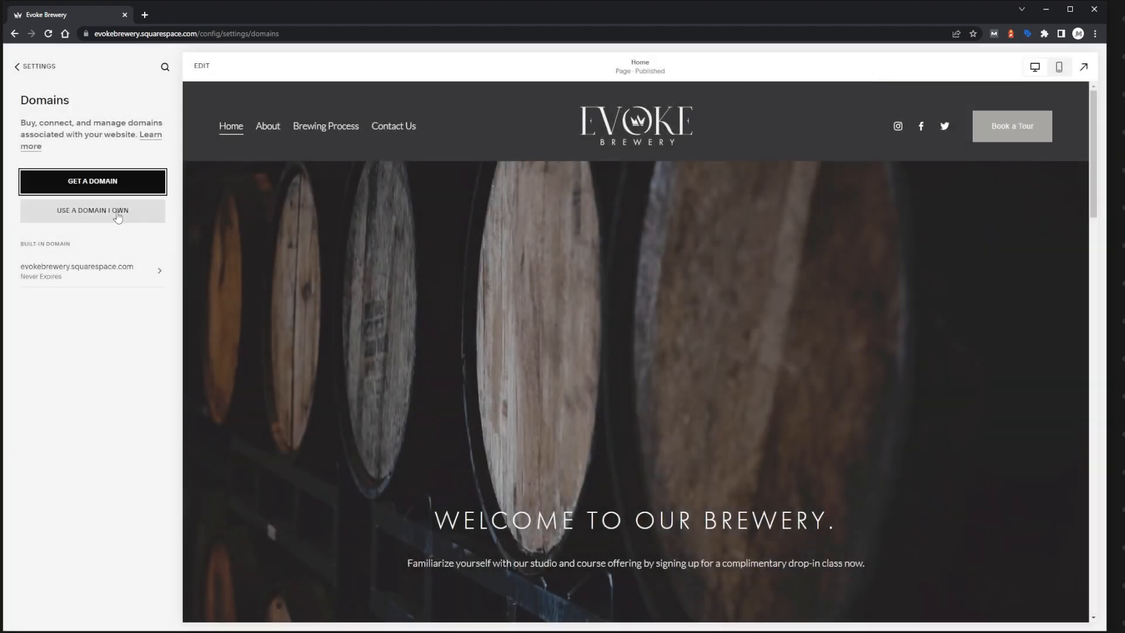
# Submit jmgraphicdesign.com as an already owned domain to use with the site.
pyautogui.click(87, 217)
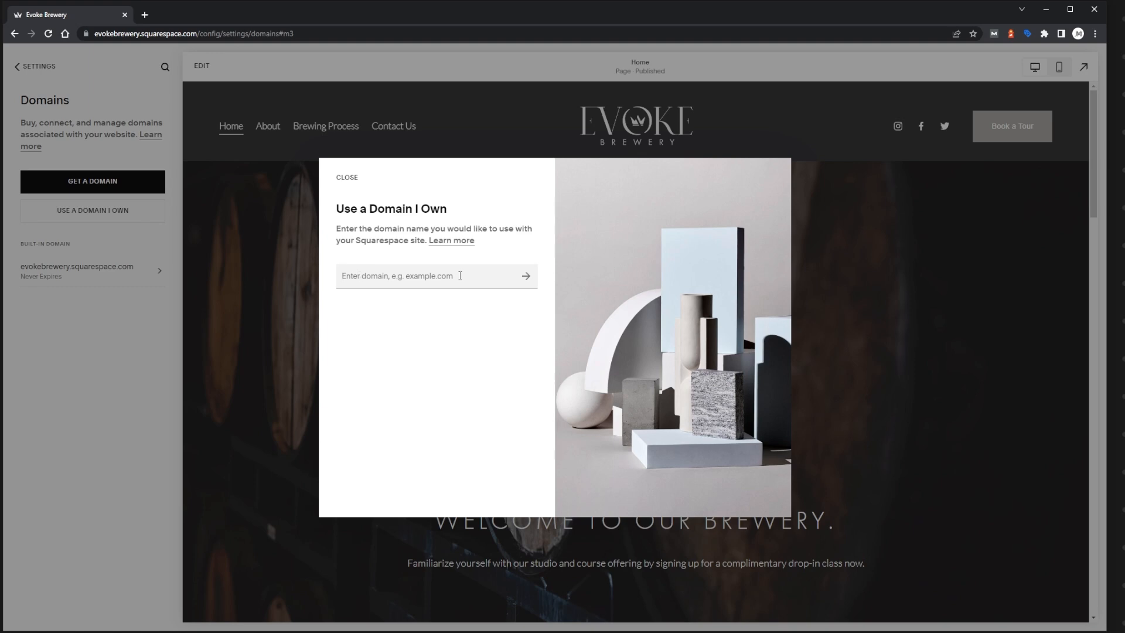
pyautogui.write('jmgraphicdesign.com')
pyautogui.click(526, 280)
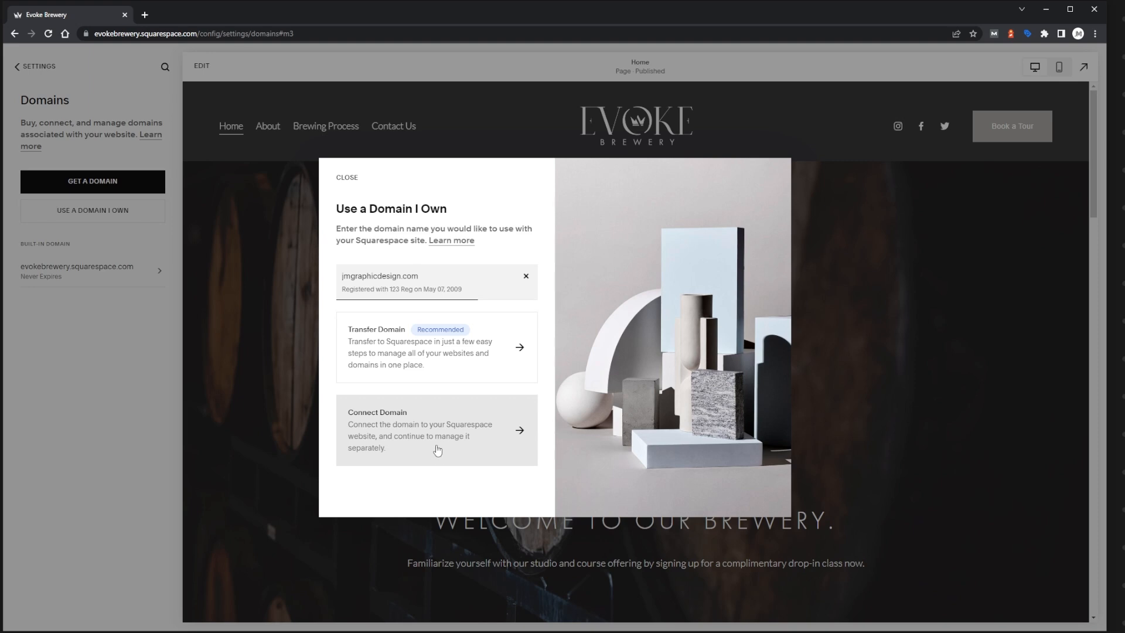
# Connect jmgraphicdesign.com to the site as a separately managed domain, keeping Other as the domain provider.
pyautogui.click(437, 451)
pyautogui.click(422, 295)
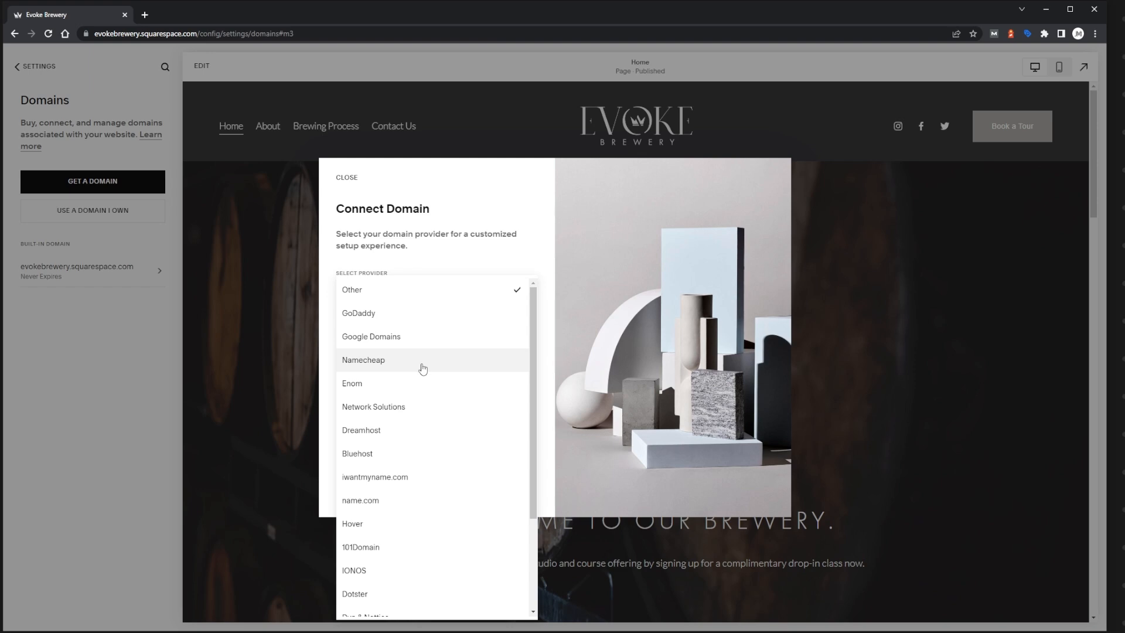
pyautogui.scroll(-3, 423, 366)
pyautogui.scroll(3, 422, 368)
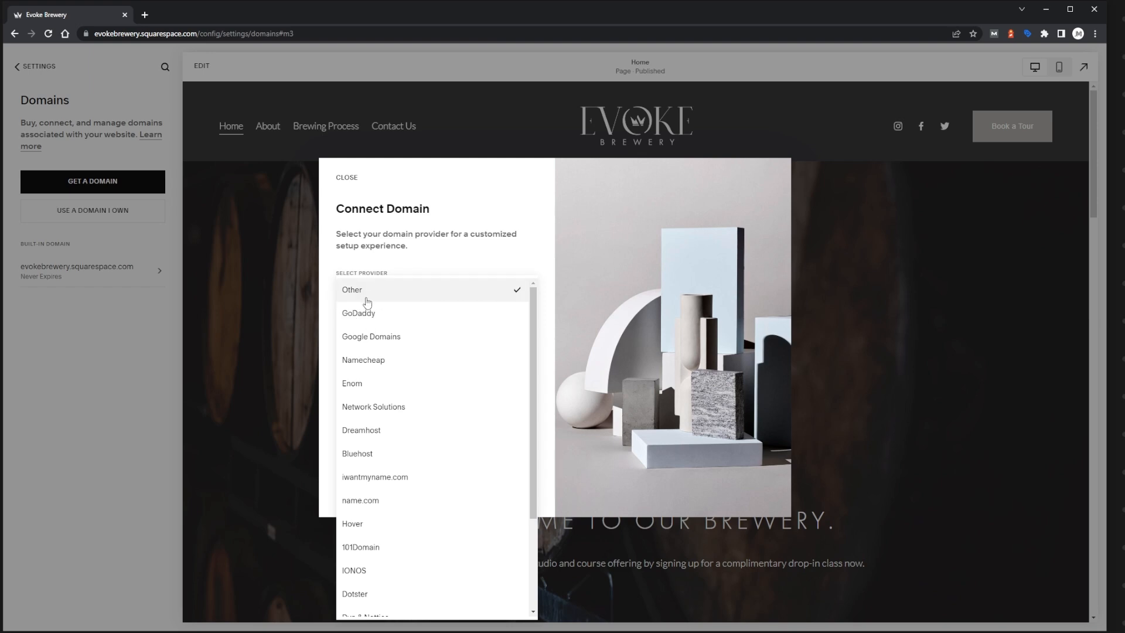
pyautogui.click(525, 253)
pyautogui.click(495, 486)
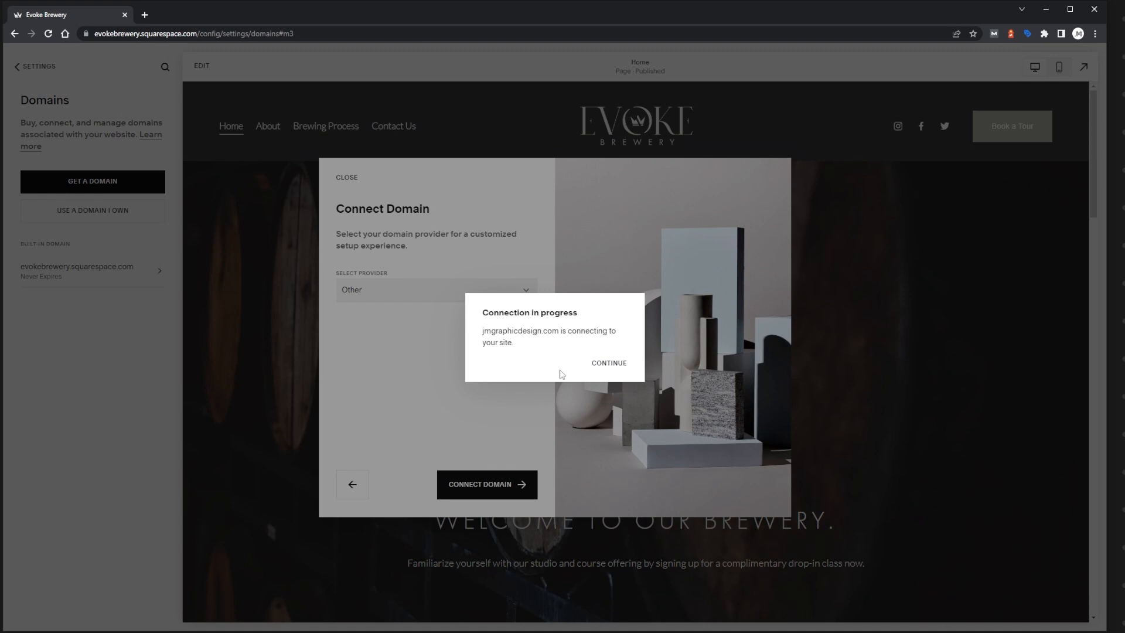
# Acknowledge the connection in progress and examine the required and current DNS records for jmgraphicdesign.com.
pyautogui.click(607, 363)
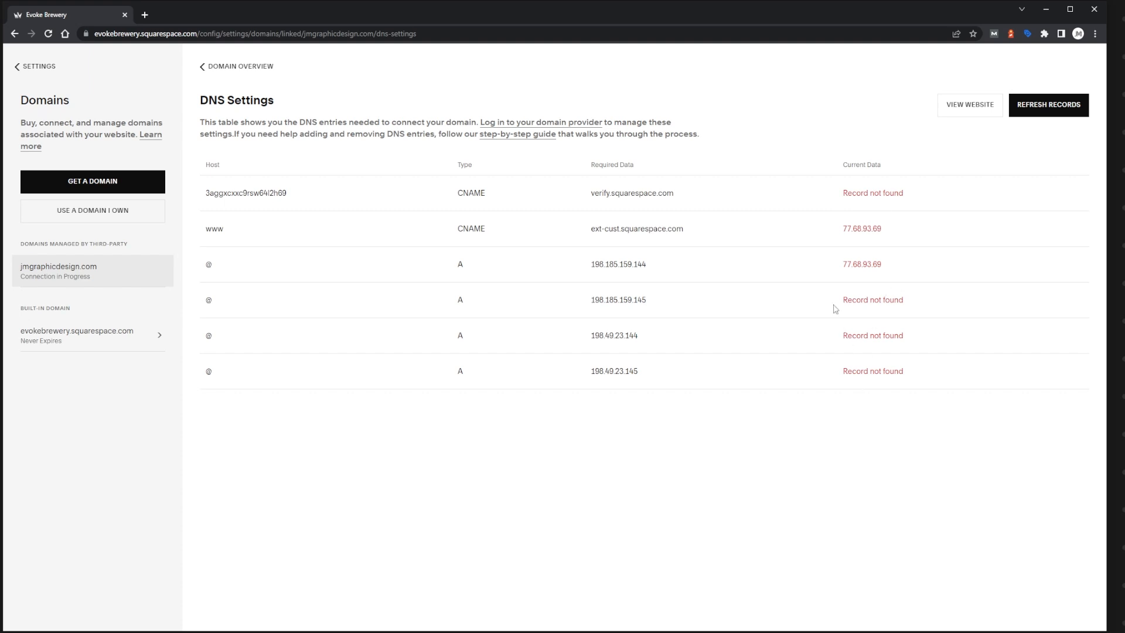
pyautogui.moveTo(895, 233); pyautogui.dragTo(841, 230)
pyautogui.click(897, 231)
pyautogui.moveTo(216, 165); pyautogui.dragTo(205, 193)
pyautogui.click(232, 209)
pyautogui.moveTo(590, 195); pyautogui.dragTo(683, 195)
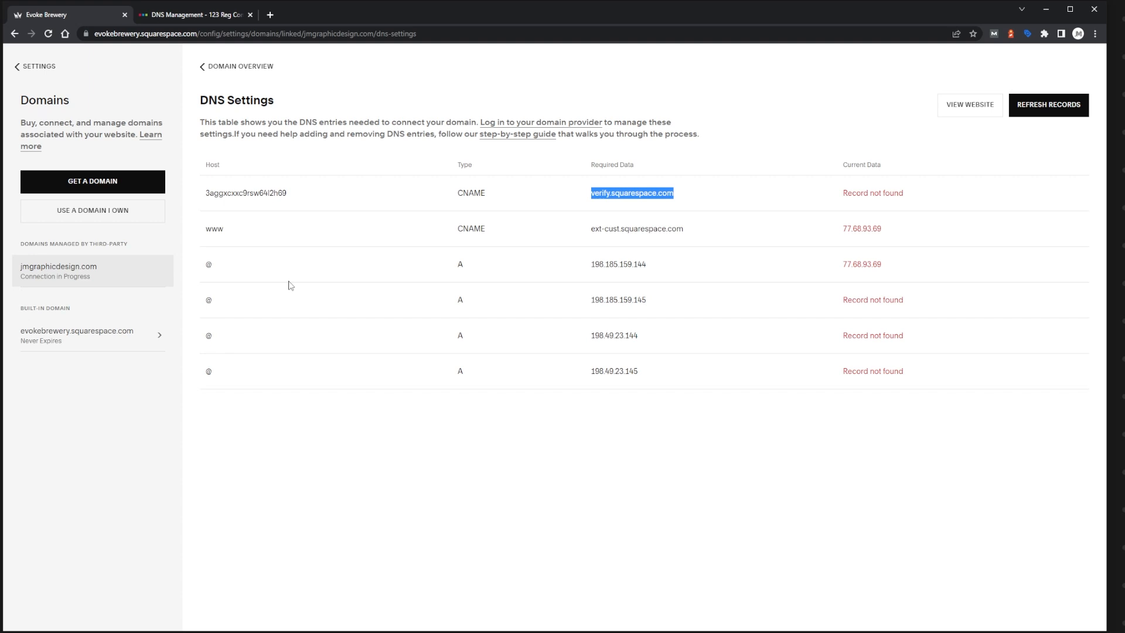
pyautogui.click(355, 222)
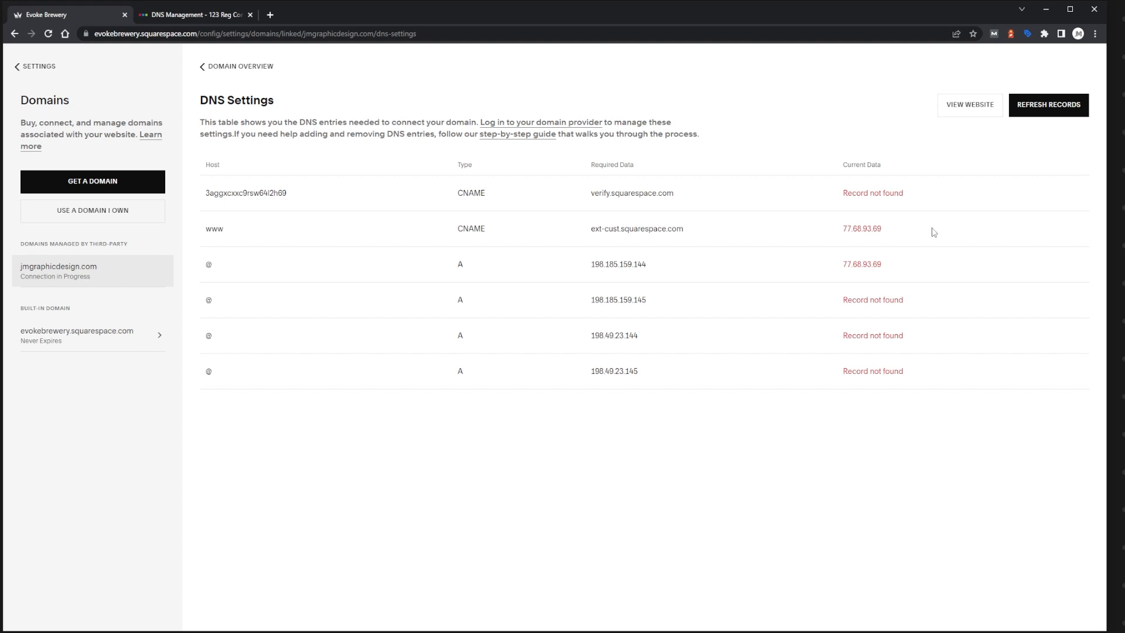
pyautogui.moveTo(908, 193); pyautogui.dragTo(843, 193)
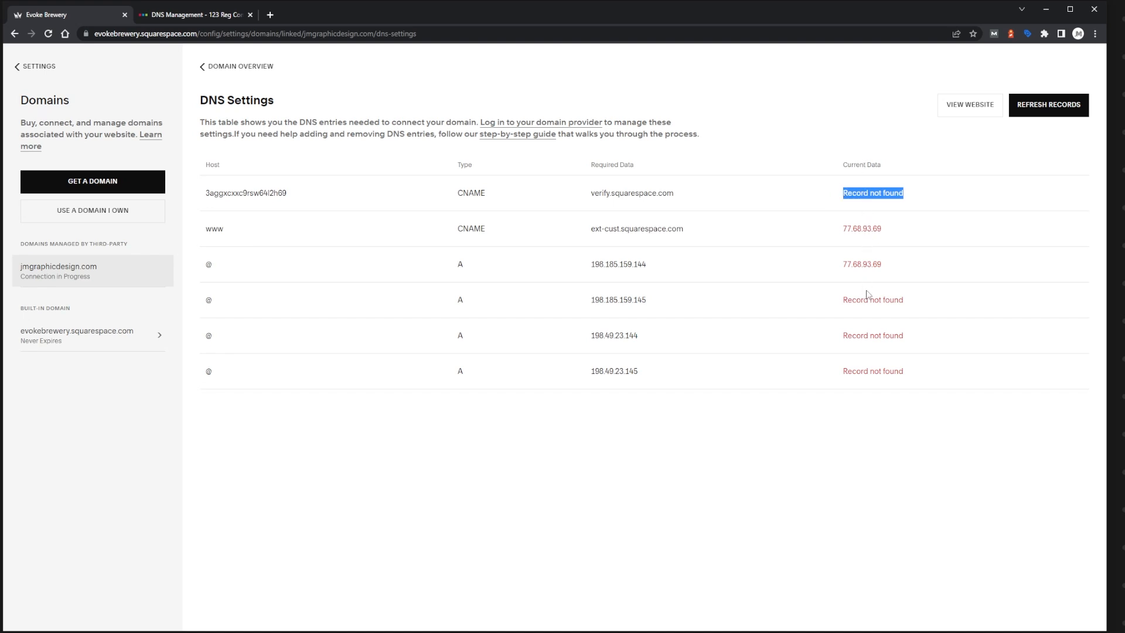
pyautogui.click(976, 241)
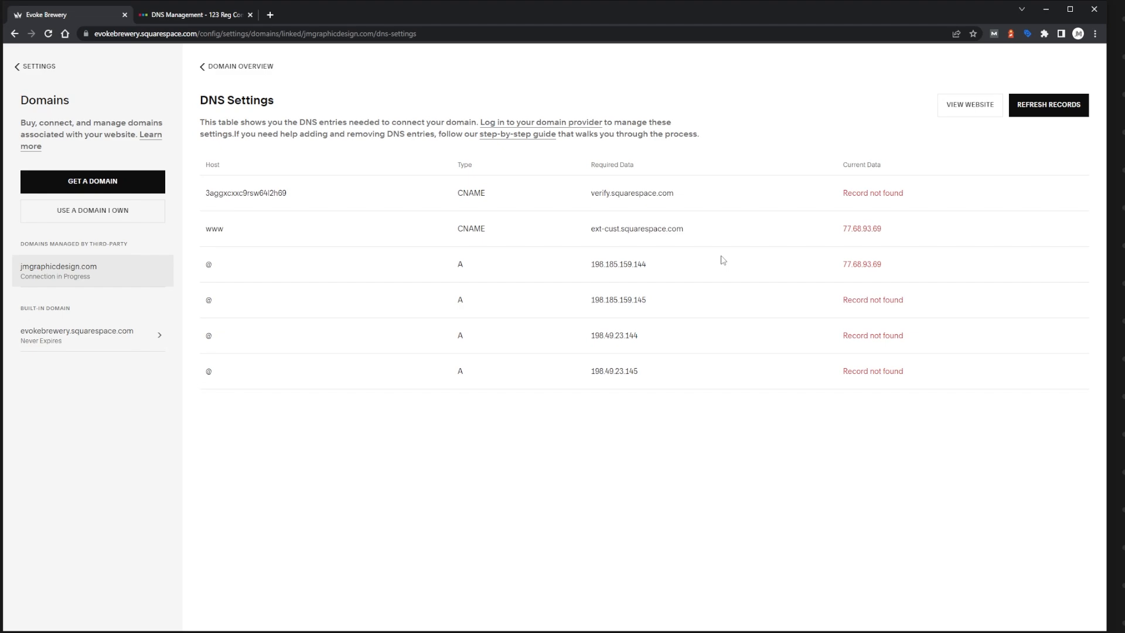
# Open the Site Availability settings and check what is required to make the site Public.
pyautogui.click(55, 69)
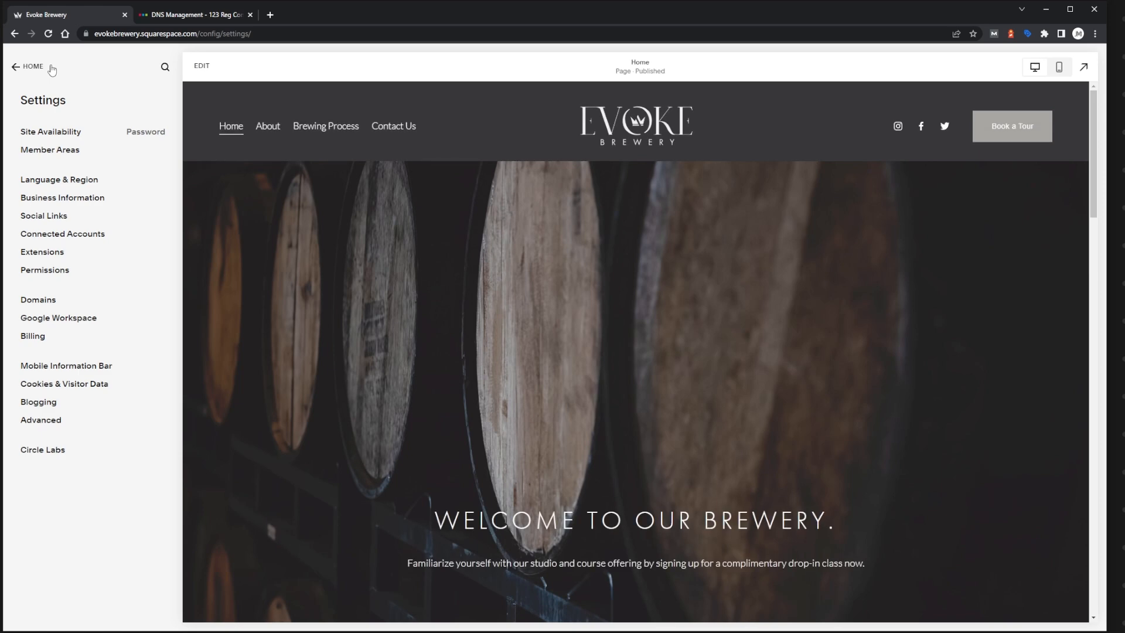
pyautogui.click(57, 134)
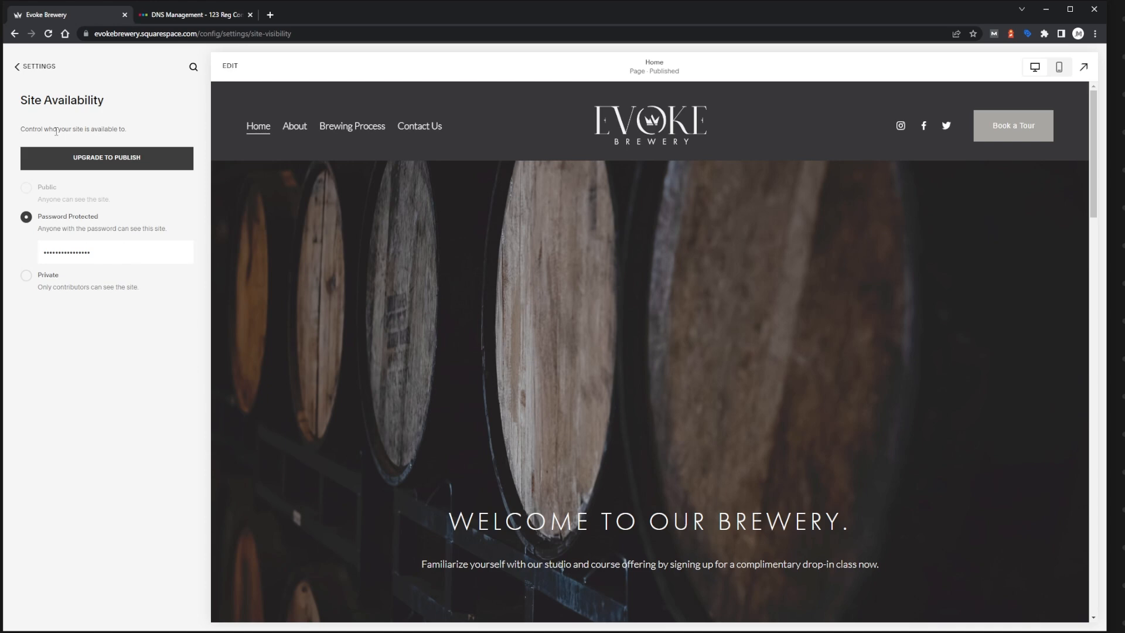
pyautogui.moveTo(31, 189)
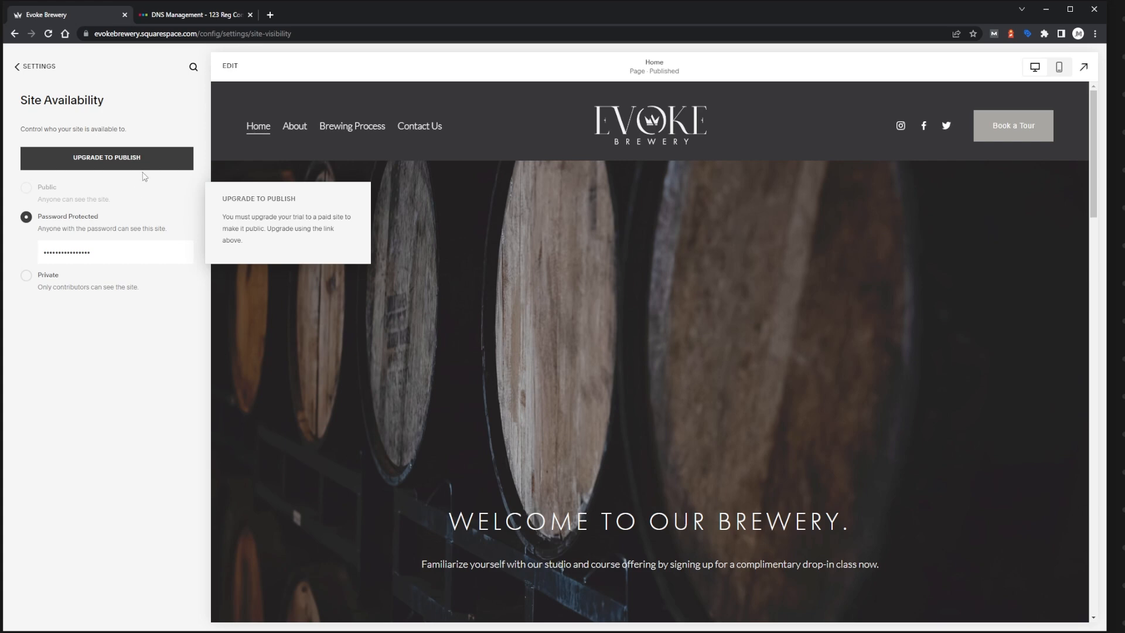
# Highlight the evokebrewery part of the built-in site address in the page URL.
pyautogui.click(148, 36)
pyautogui.click(172, 34)
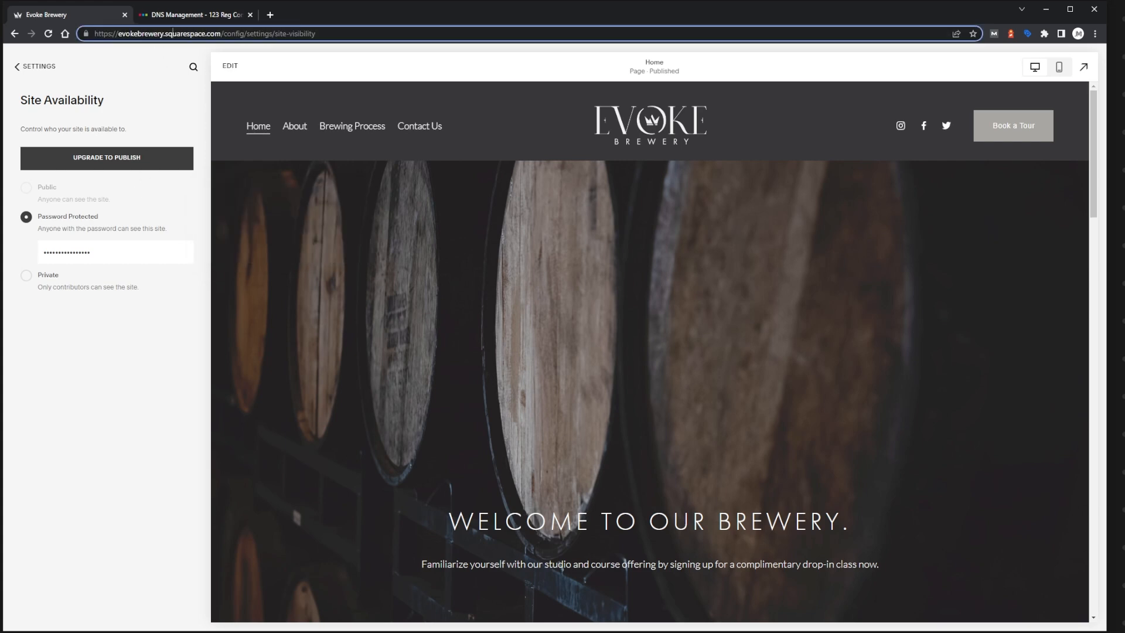
pyautogui.moveTo(164, 33); pyautogui.dragTo(118, 33)
pyautogui.click(17, 67)
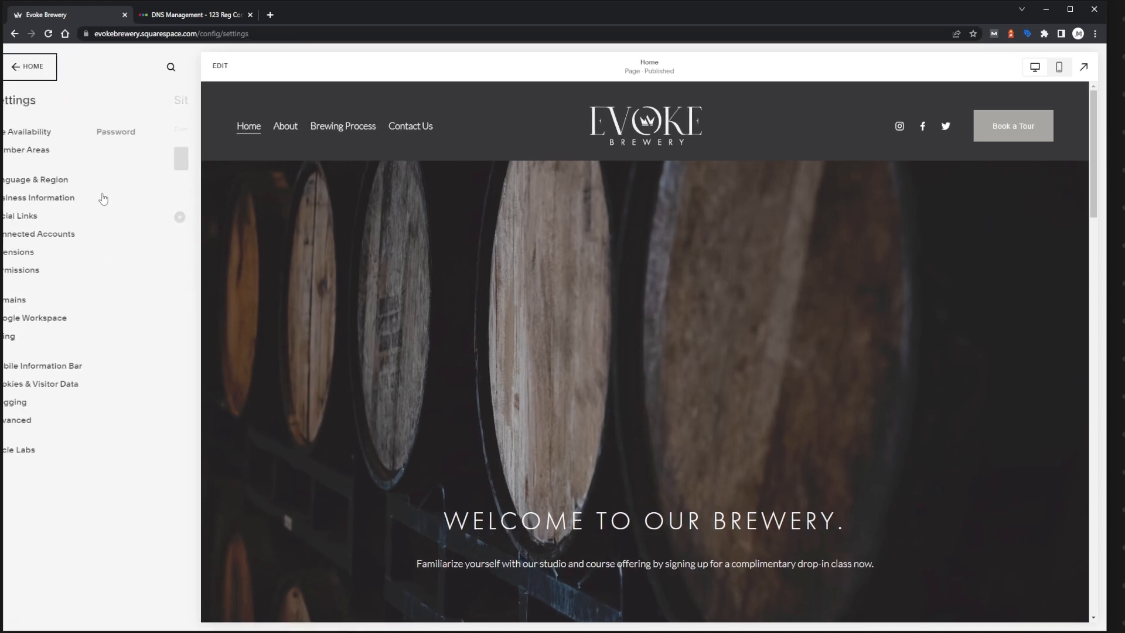
pyautogui.click(32, 70)
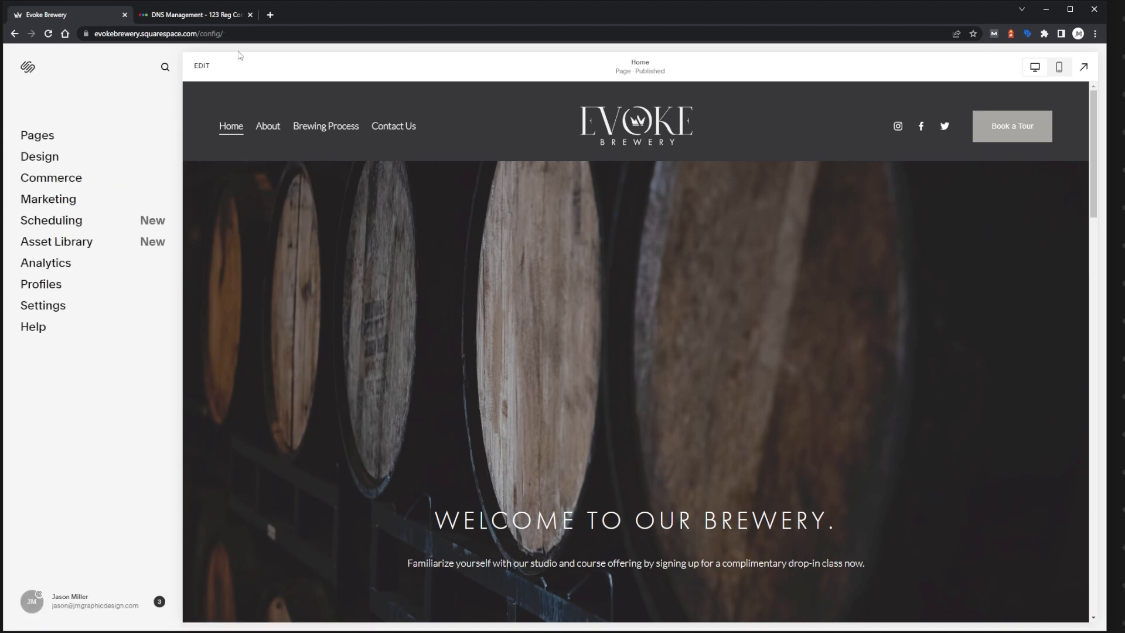
pyautogui.click(198, 34)
pyautogui.moveTo(197, 33); pyautogui.dragTo(92, 34)
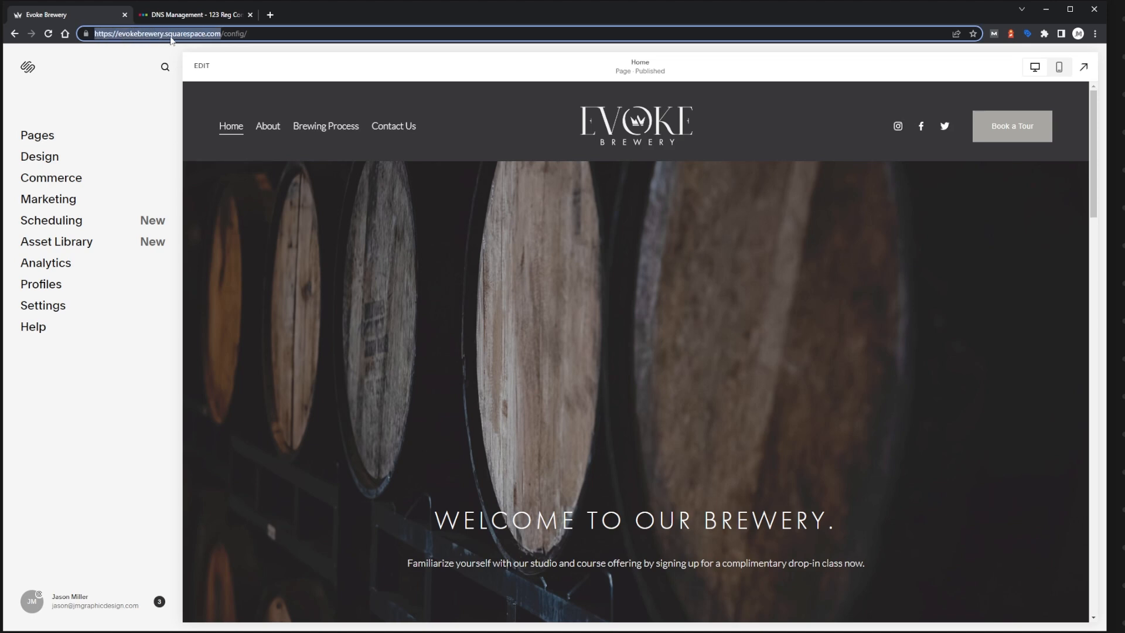